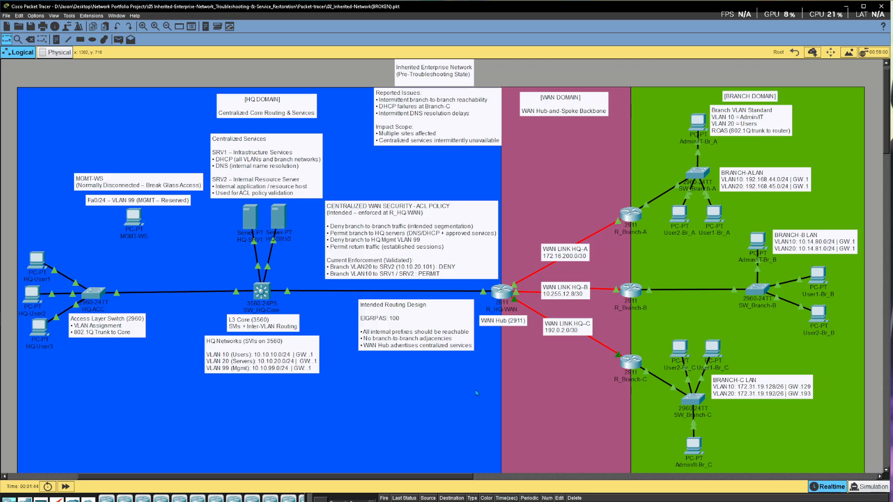
Open the command prompt on User1-Br_B and ping the server address 10.10.20.100
{"action": "left_click", "coordinate": [818, 275]}
{"action": "left_click", "coordinate": [78, 135]}
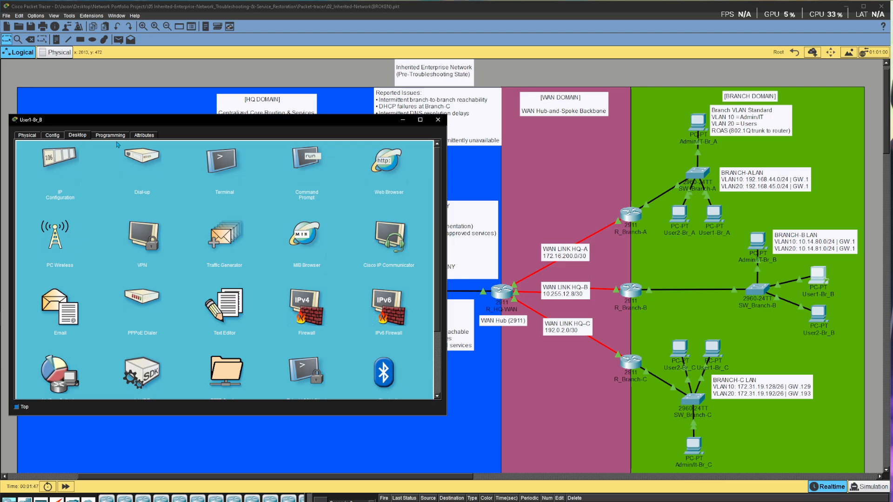
{"action": "left_click", "coordinate": [309, 165]}
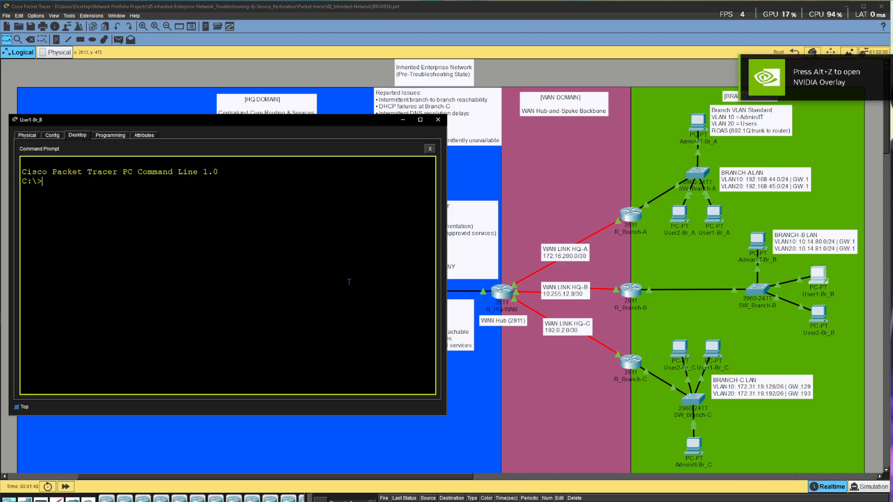
{"action": "type", "text": "ping 10.1"}
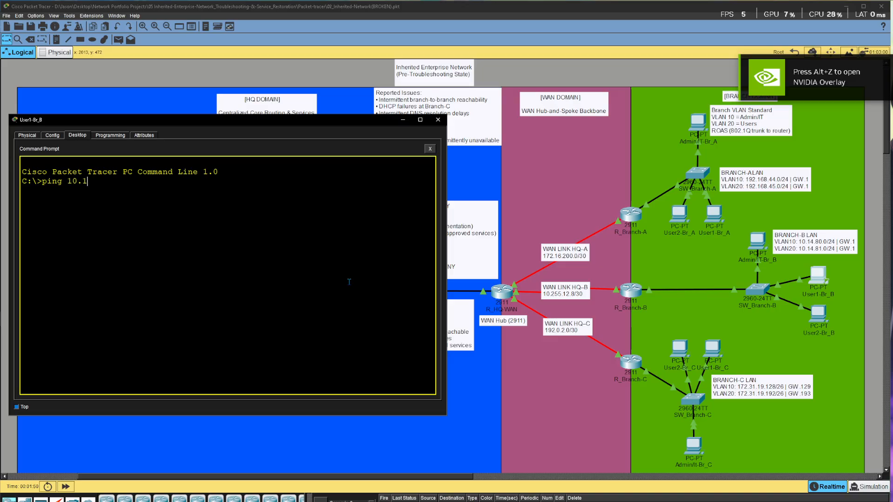
{"action": "type", "text": "0.20.100"}
{"action": "key", "text": "Return"}
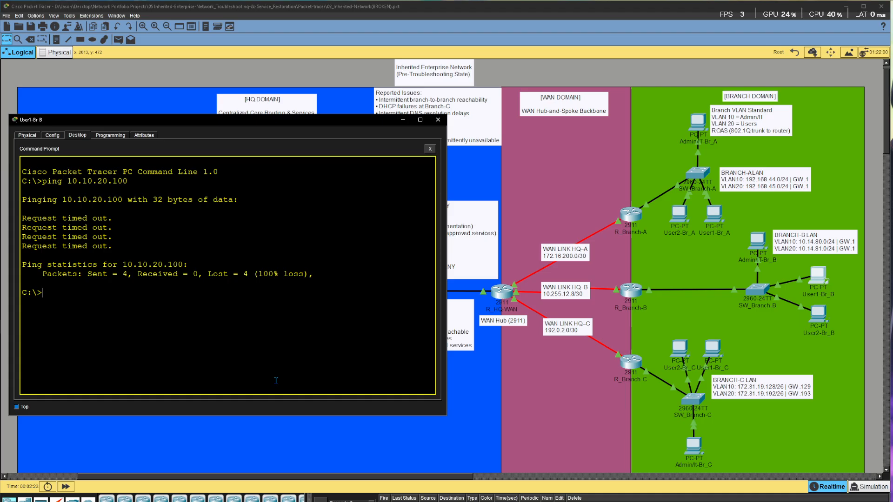
Test name resolution from User1-Br_B by pinging srv1.company.local
{"action": "type", "text": "ping srv1.company.local"}
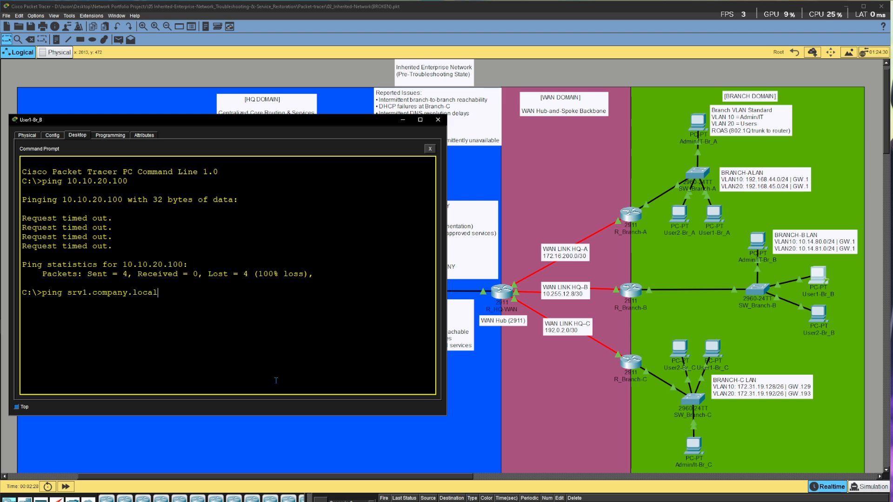
{"action": "key", "text": "Return"}
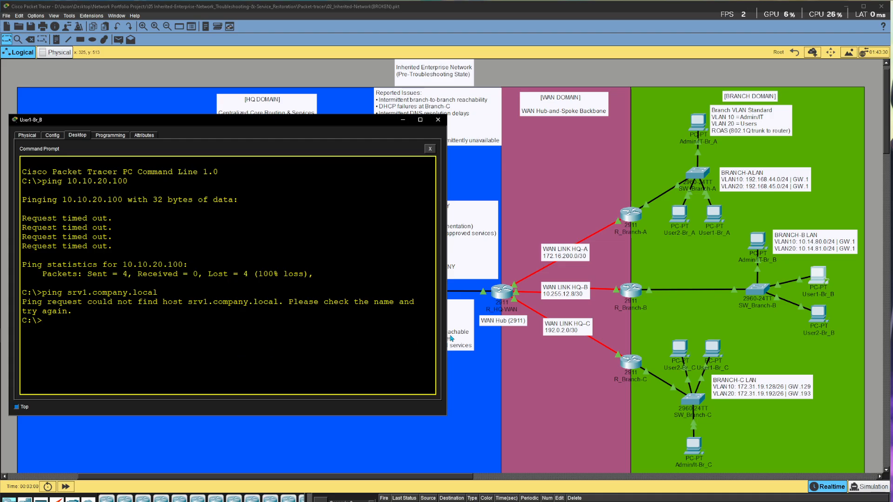
{"action": "left_click", "coordinate": [532, 82]}
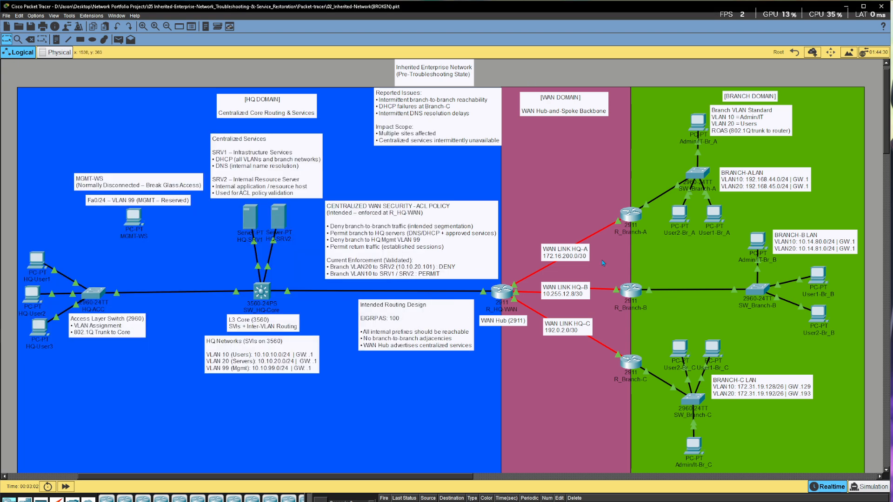
Enter privileged mode on the R_HQ-WAN router's command line and list its EIGRP neighbors
{"action": "left_click", "coordinate": [502, 293]}
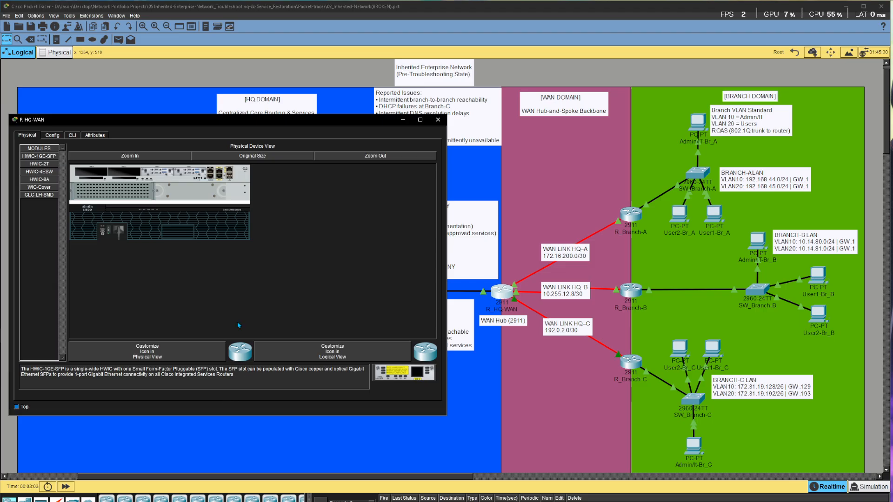
{"action": "left_click", "coordinate": [72, 136]}
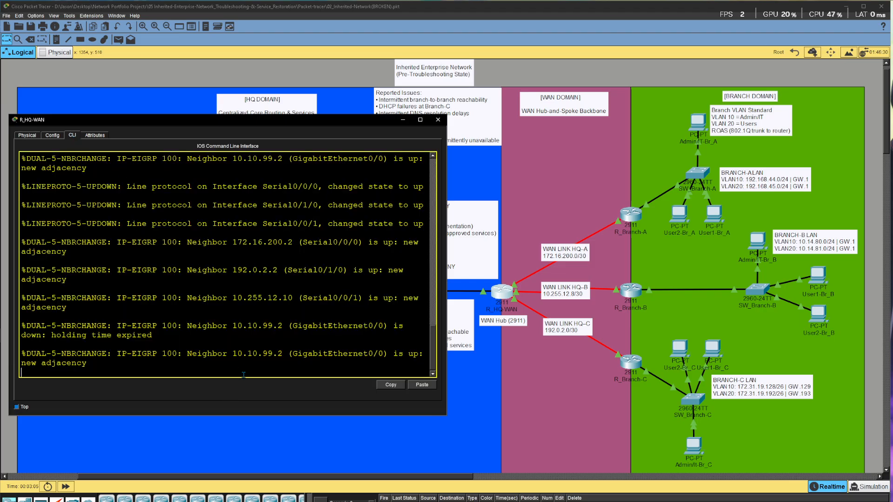
{"action": "key", "text": "Return"}
{"action": "type", "text": "ena"}
{"action": "key", "text": "Return"}
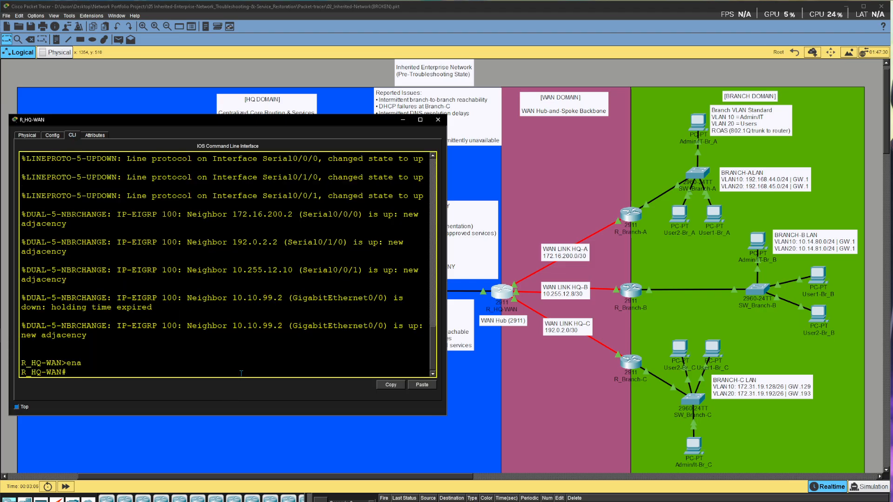
{"action": "type", "text": "sho ip"}
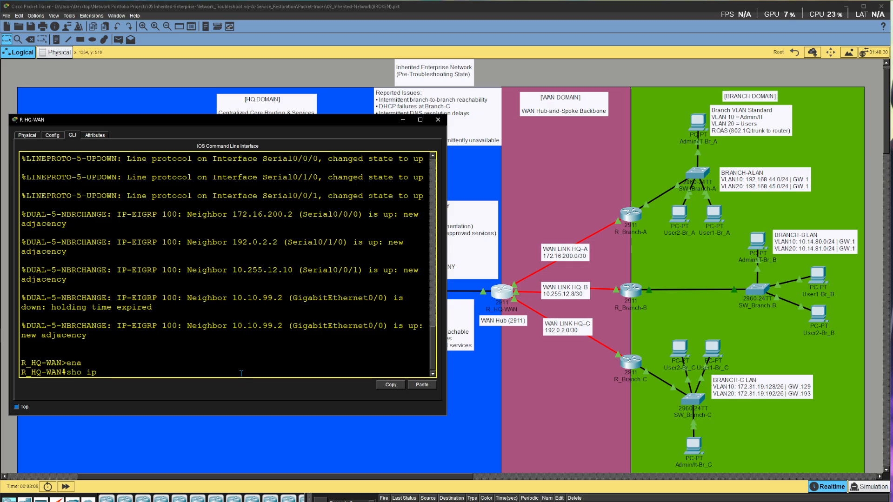
{"action": "type", "text": " eigrp nei"}
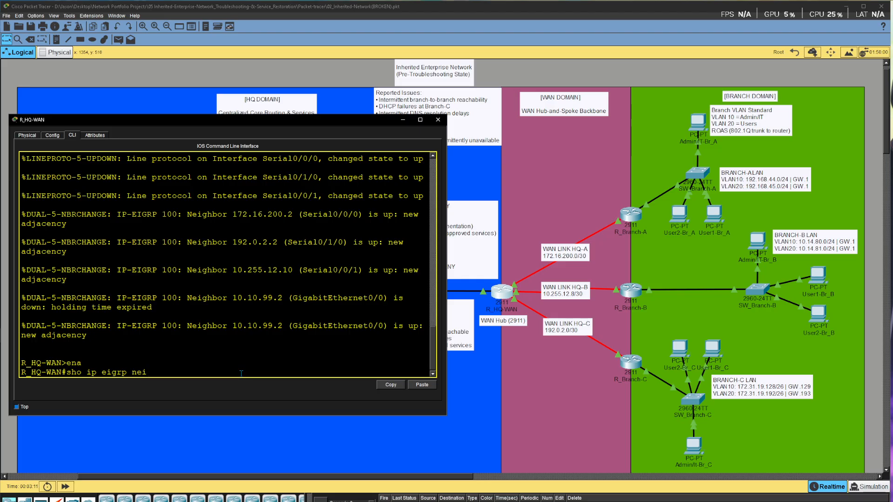
{"action": "key", "text": "Return"}
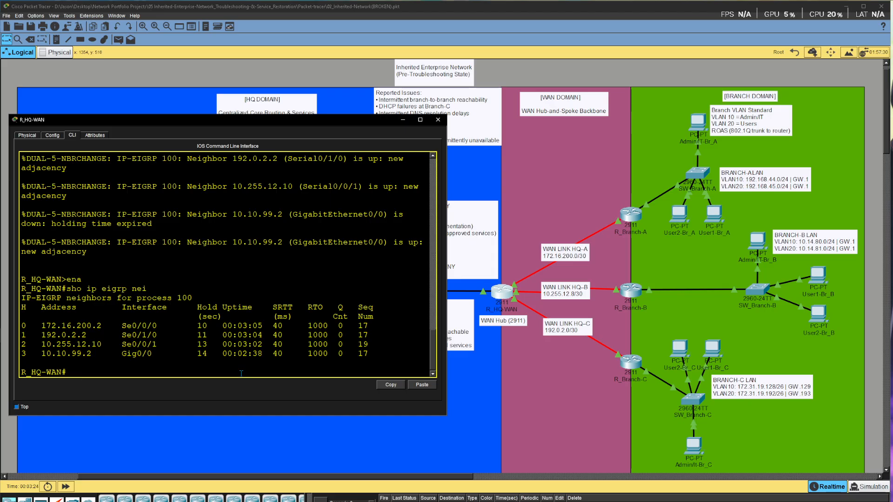
Display R_HQ-WAN's full IP routing table to check for the Branch-B networks
{"action": "type", "text": "sho ip route"}
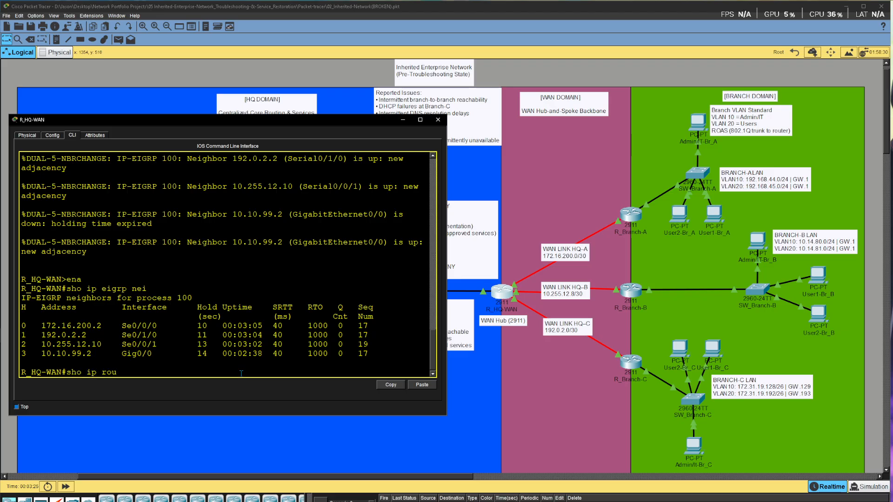
{"action": "key", "text": "Return"}
{"action": "key", "text": "space"}
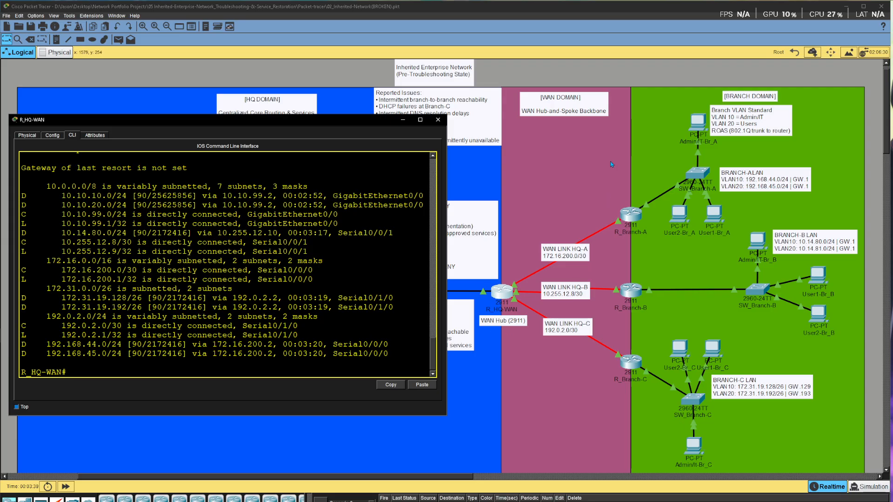
Enter privileged mode on R_Branch-B and display its complete IP routing protocol settings
{"action": "left_click", "coordinate": [633, 295]}
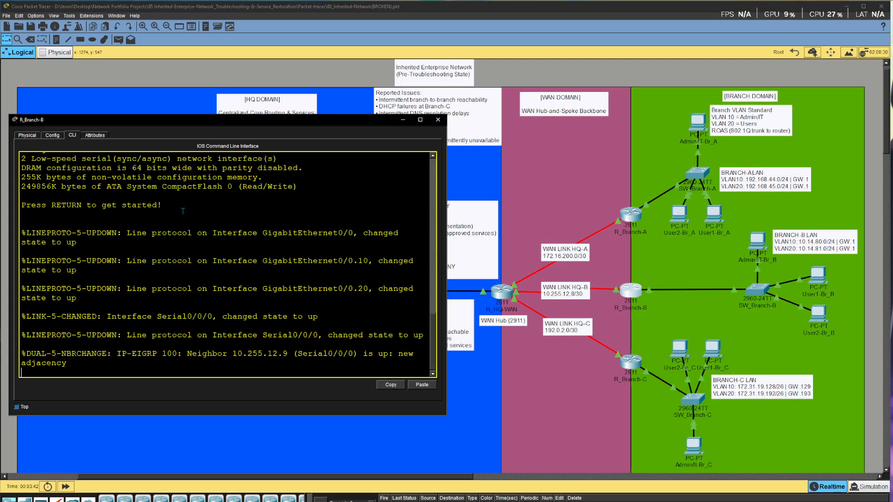
{"action": "key", "text": "Return"}
{"action": "type", "text": "ne"}
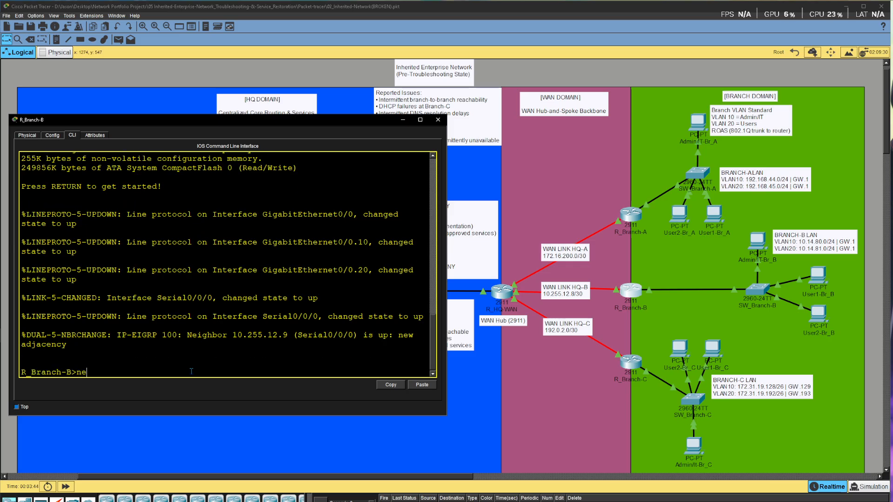
{"action": "key", "text": "BackSpace"}
{"action": "key", "text": "BackSpace"}
{"action": "type", "text": "ena"}
{"action": "key", "text": "Return"}
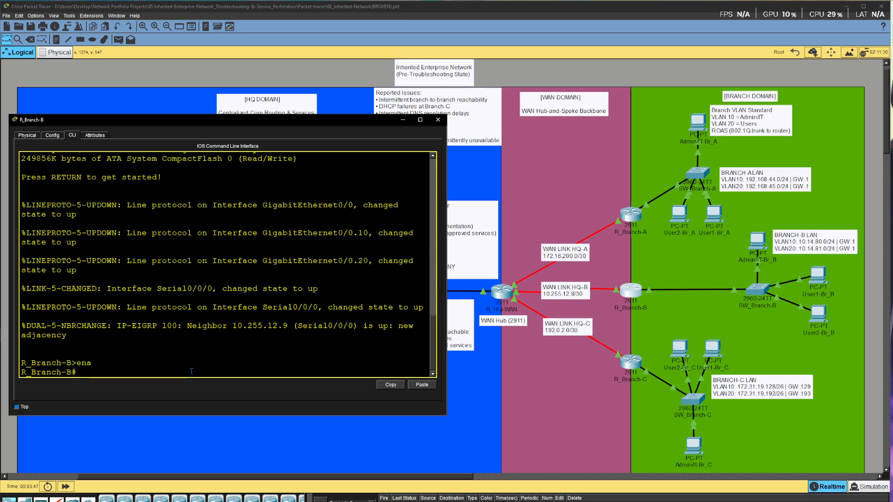
{"action": "type", "text": "sho ip"}
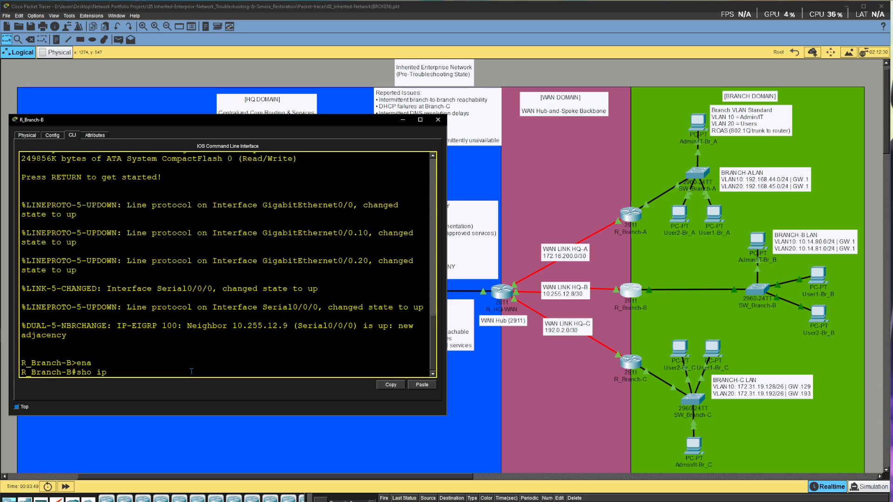
{"action": "type", "text": " pro"}
{"action": "key", "text": "Return"}
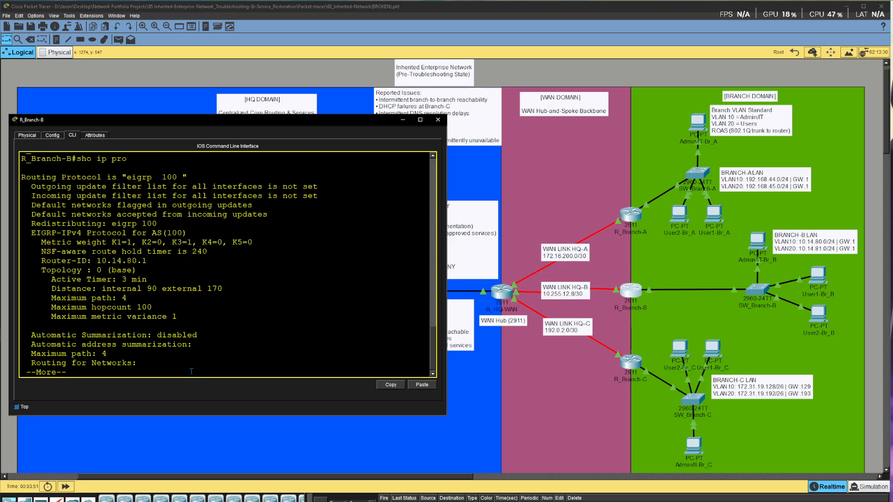
{"action": "key", "text": "space"}
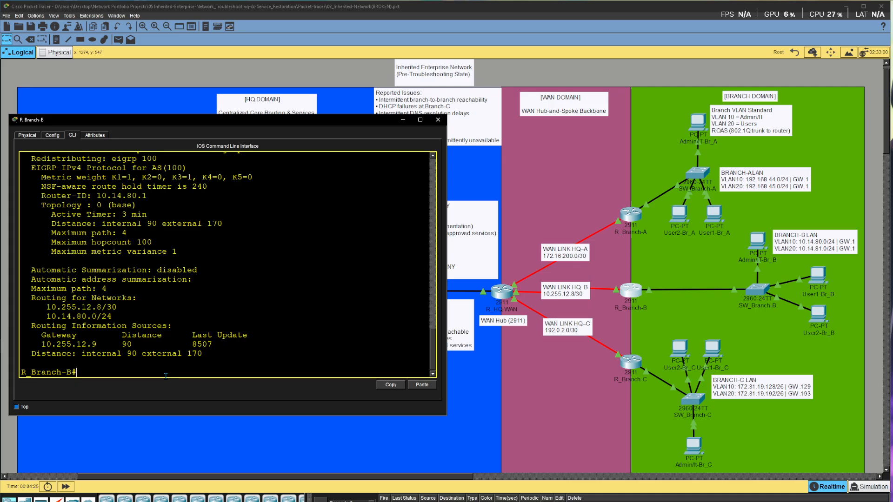
Add network 10.14.81.0 with wildcard mask 0.0.0.255 to EIGRP 100 on R_Branch-B
{"action": "type", "text": "rou"}
{"action": "key", "text": "BackSpace"}
{"action": "key", "text": "BackSpace"}
{"action": "key", "text": "BackSpace"}
{"action": "type", "text": "conf t"}
{"action": "key", "text": "Return"}
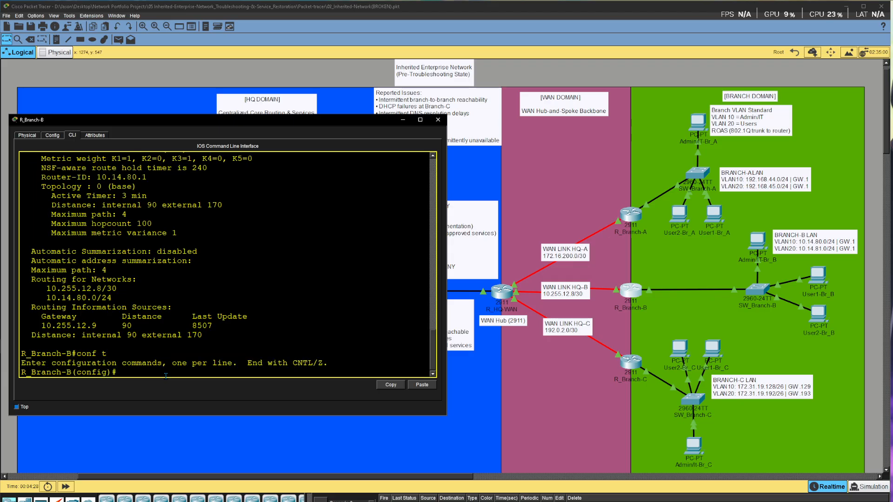
{"action": "type", "text": "touer"}
{"action": "key", "text": "BackSpace"}
{"action": "key", "text": "BackSpace"}
{"action": "key", "text": "BackSpace"}
{"action": "key", "text": "BackSpace"}
{"action": "key", "text": "BackSpace"}
{"action": "type", "text": "rout eig "}
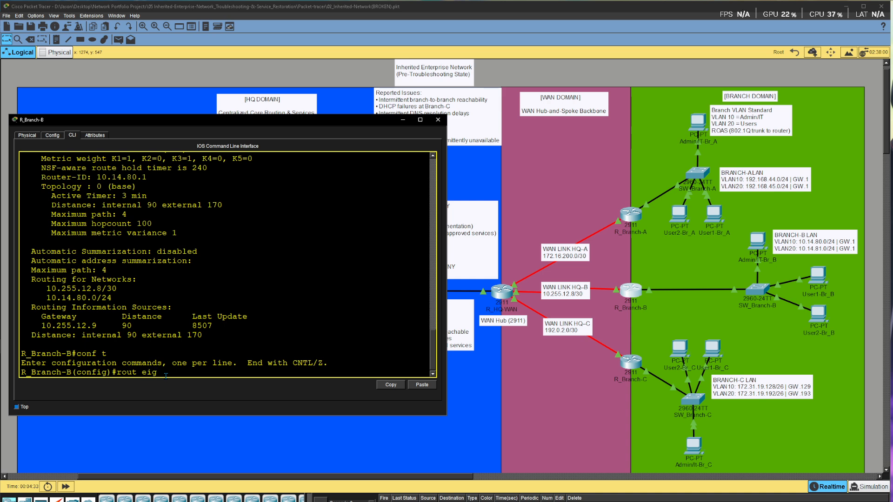
{"action": "type", "text": "100"}
{"action": "key", "text": "Return"}
{"action": "type", "text": "net 1"}
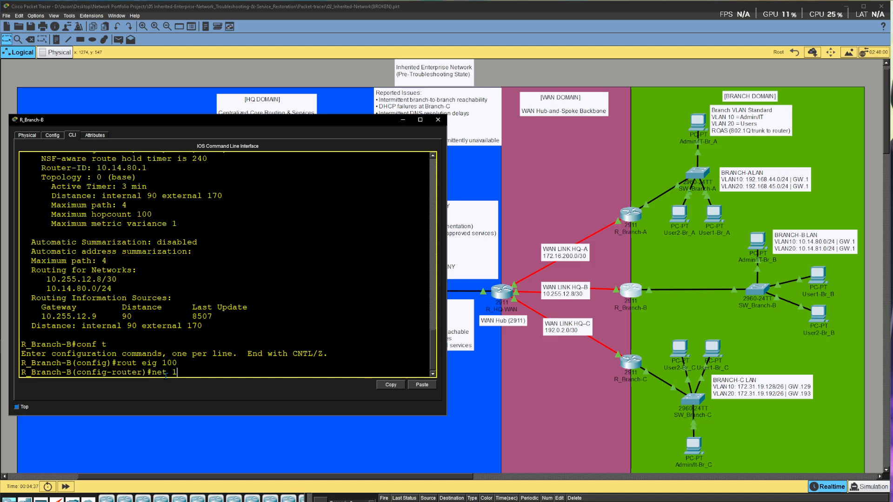
{"action": "type", "text": "0.14.81.0 0.0.0.255"}
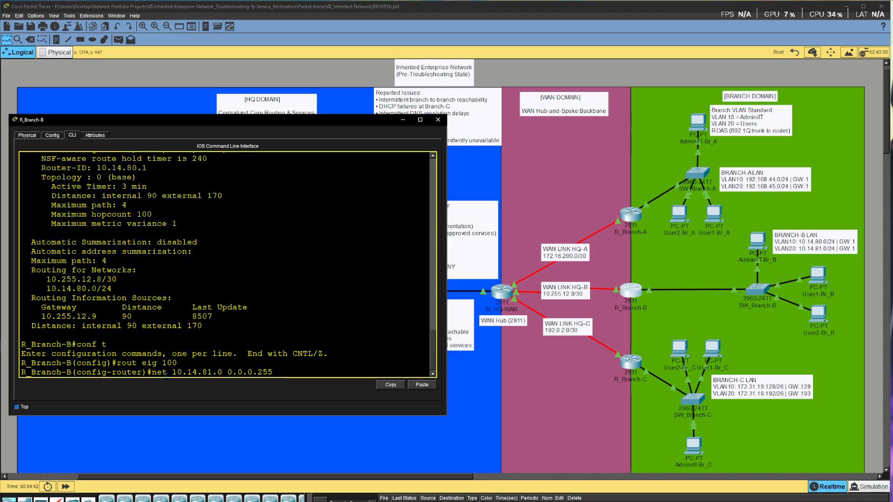
{"action": "key", "text": "Return"}
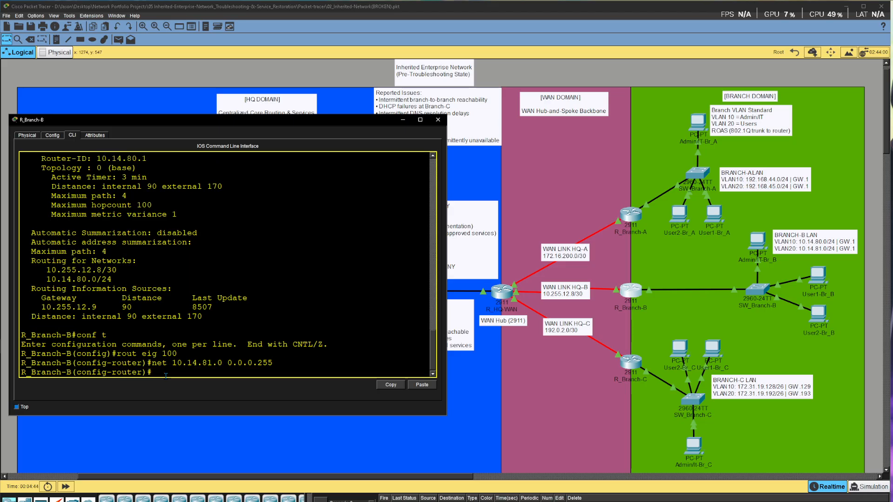
Check R_Branch-B's advertised EIGRP networks by displaying its IP protocol settings from router configuration mode
{"action": "type", "text": "do sho "}
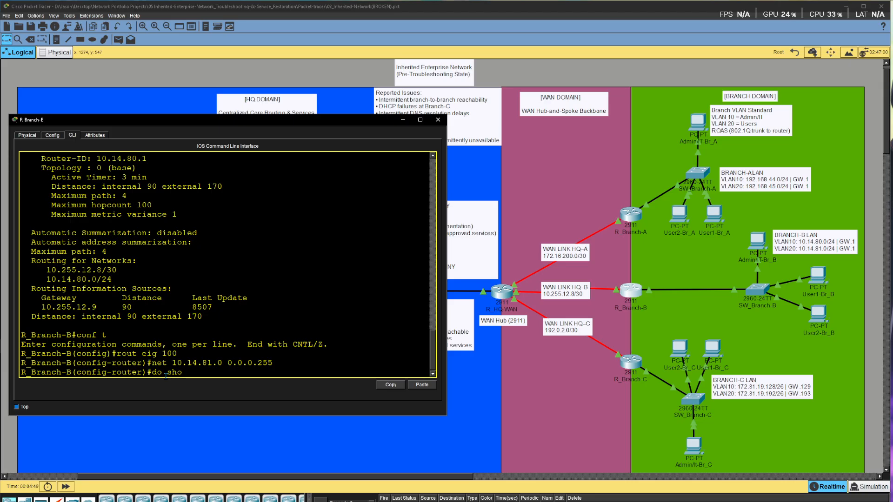
{"action": "type", "text": "ip pr"}
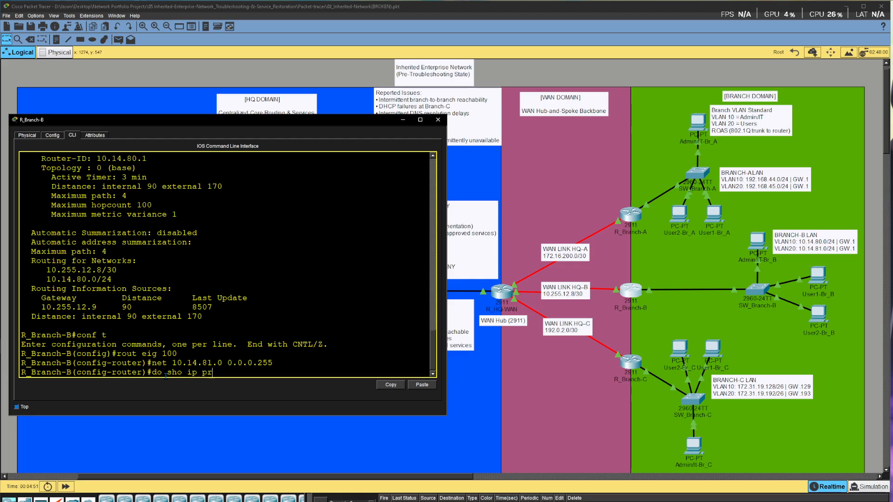
{"action": "type", "text": "o"}
{"action": "key", "text": "Return"}
{"action": "key", "text": "space"}
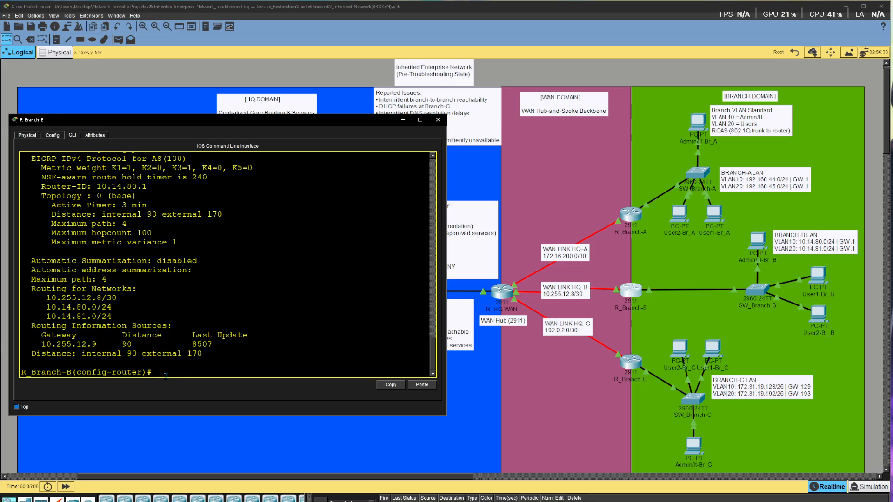
{"action": "left_click", "coordinate": [530, 75]}
Display the IP routing table on R_HQ-WAN again to verify the route to 10.14.81.0/24
{"action": "left_click", "coordinate": [501, 292]}
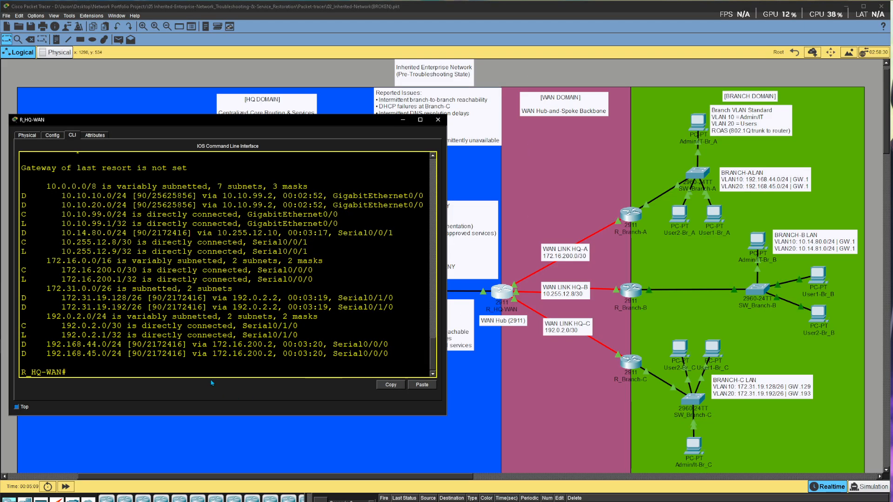
{"action": "type", "text": "sho ip rou"}
{"action": "key", "text": "Return"}
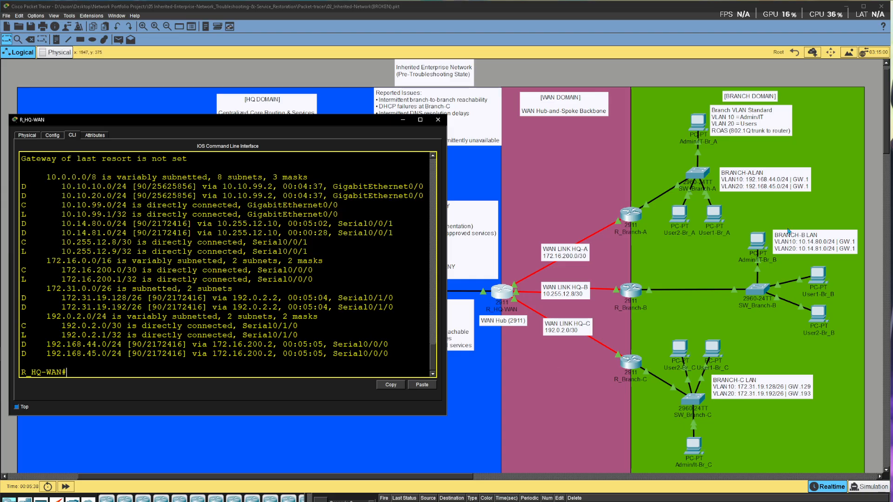
{"action": "left_click", "coordinate": [847, 332]}
Display User1-Br_C's IP configuration with ipconfig from its command prompt
{"action": "left_click", "coordinate": [710, 352]}
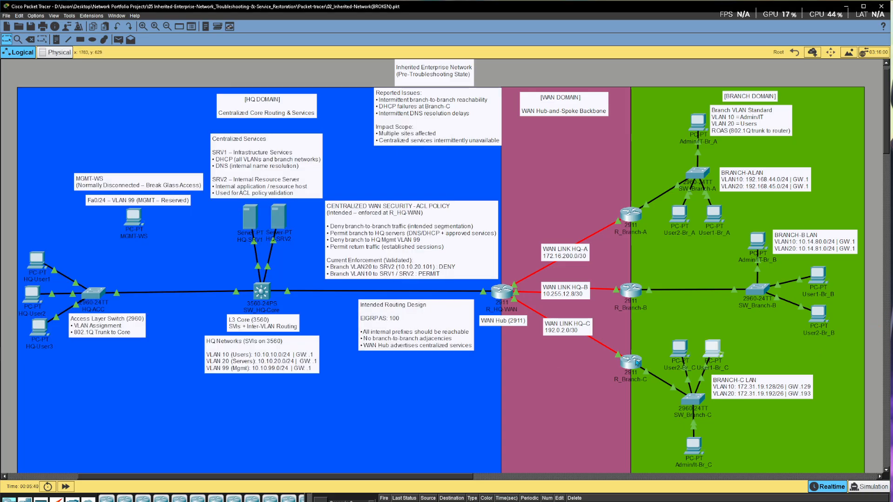
{"action": "left_click", "coordinate": [51, 135]}
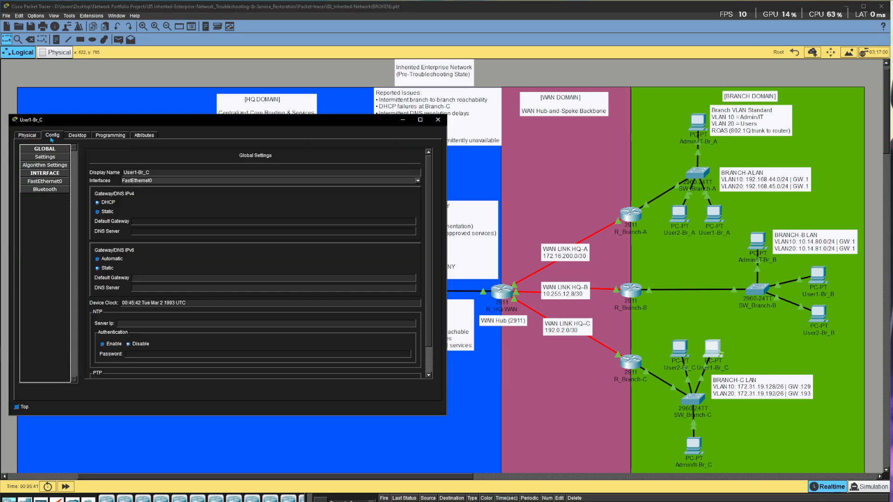
{"action": "left_click", "coordinate": [77, 135]}
{"action": "left_click", "coordinate": [311, 166]}
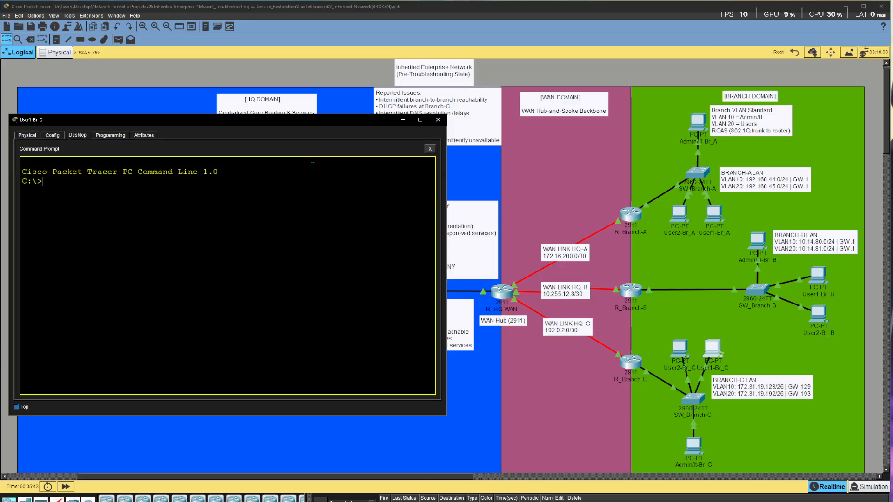
{"action": "type", "text": "pin"}
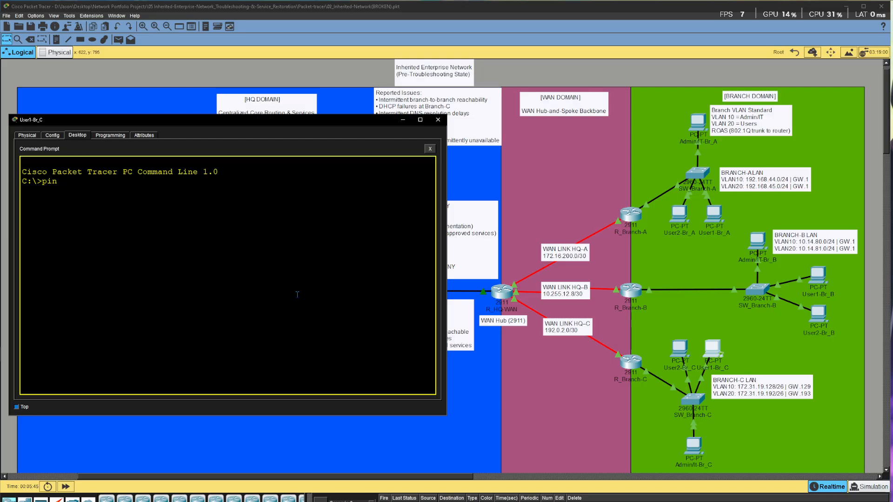
{"action": "key", "text": "BackSpace"}
{"action": "key", "text": "BackSpace"}
{"action": "key", "text": "BackSpace"}
{"action": "type", "text": "ipconfig"}
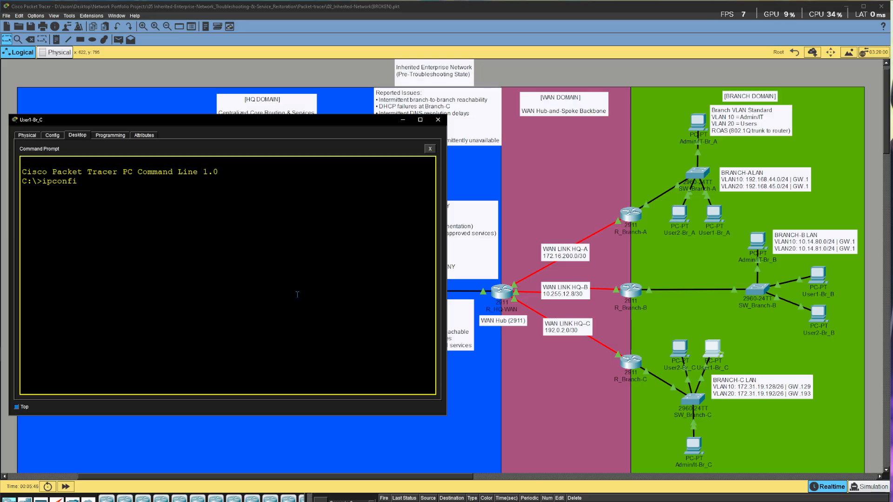
{"action": "key", "text": "Return"}
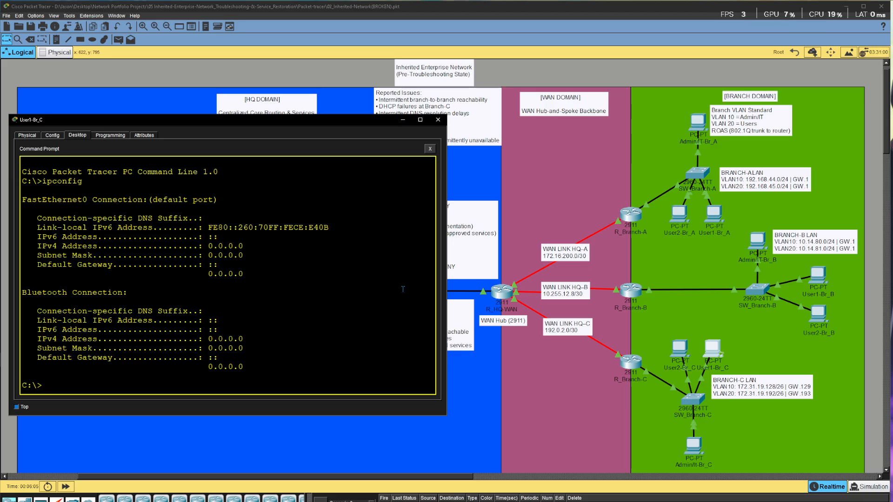
Enter privileged mode on R_Branch-C and examine the GigabitEthernet0/0 subinterfaces in its running configuration
{"action": "left_click", "coordinate": [566, 79]}
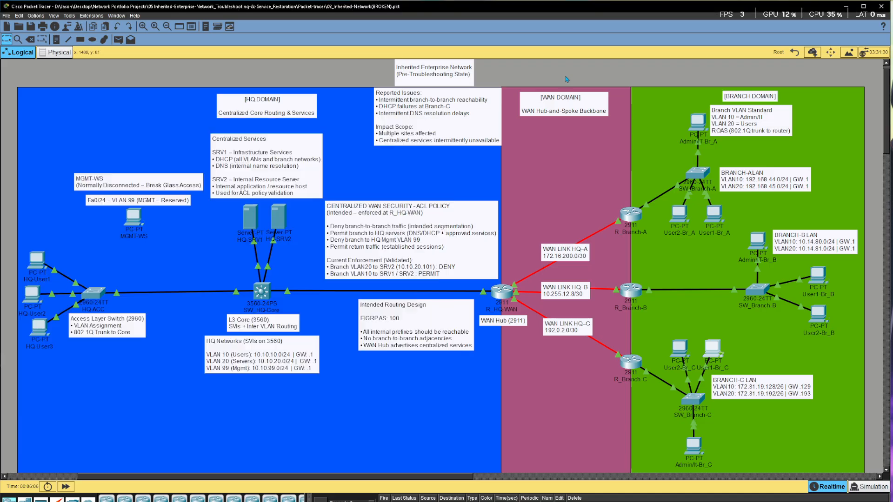
{"action": "left_click", "coordinate": [631, 362]}
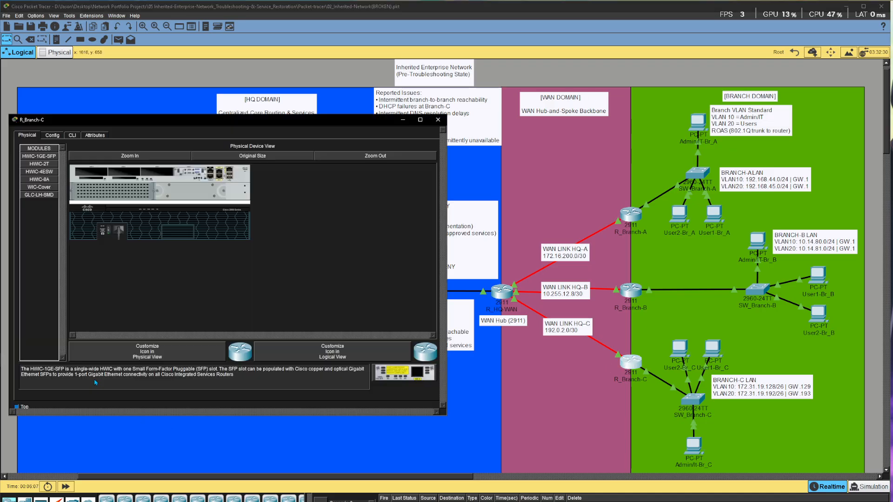
{"action": "left_click", "coordinate": [72, 134]}
{"action": "key", "text": "Return"}
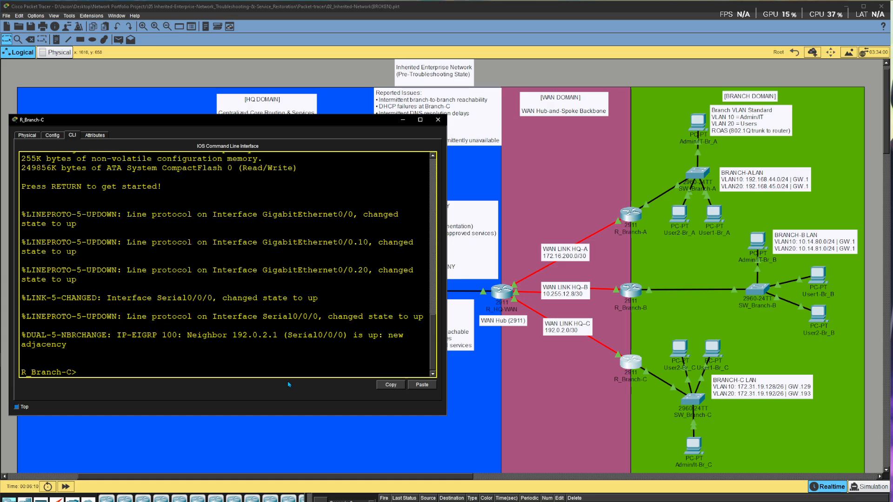
{"action": "type", "text": "ena"}
{"action": "key", "text": "Return"}
{"action": "type", "text": "sho run"}
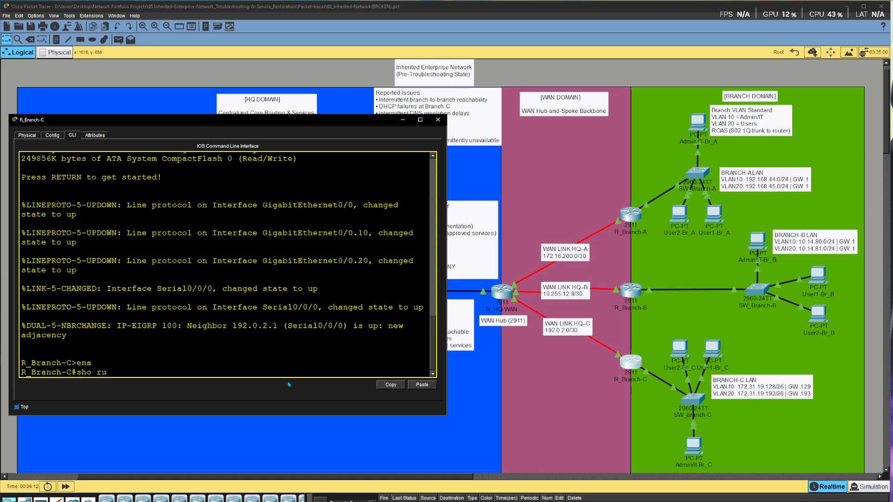
{"action": "key", "text": "Return"}
{"action": "key", "text": "space"}
{"action": "key", "text": "space"}
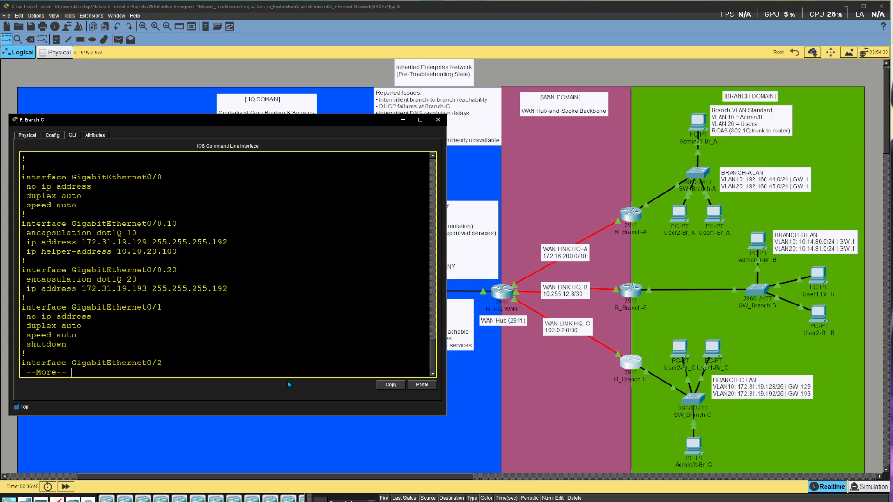
{"action": "key", "text": "ctrl+c"}
Add the IP helper address 10.10.20.100 to subinterface g0/0.20 on R_Branch-C
{"action": "type", "text": "conf "}
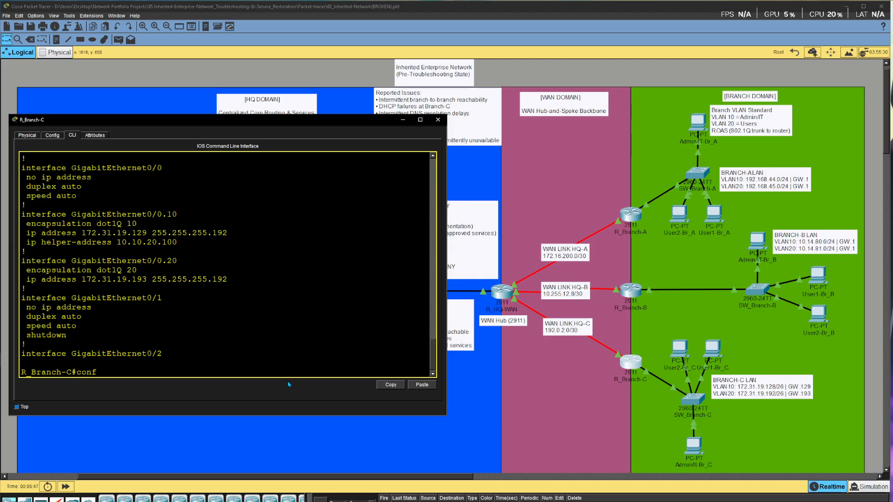
{"action": "type", "text": "t"}
{"action": "key", "text": "Return"}
{"action": "type", "text": "int"}
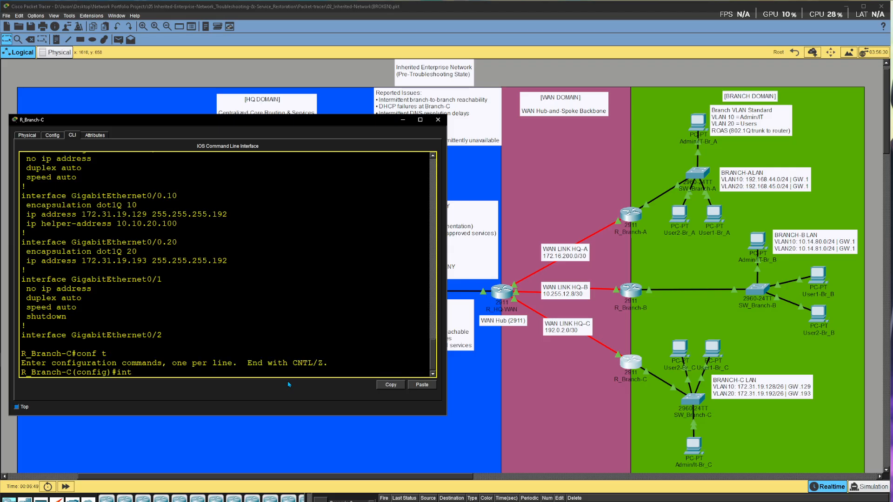
{"action": "type", "text": " g0/0."}
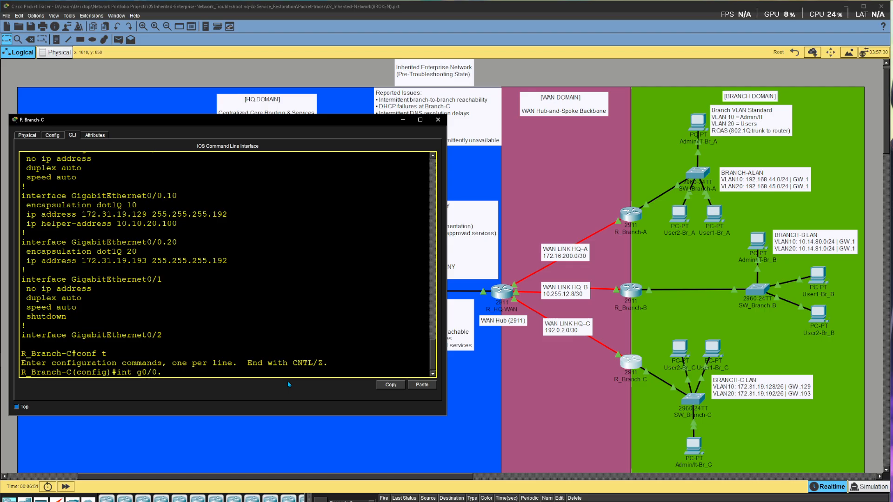
{"action": "type", "text": "20"}
{"action": "key", "text": "Return"}
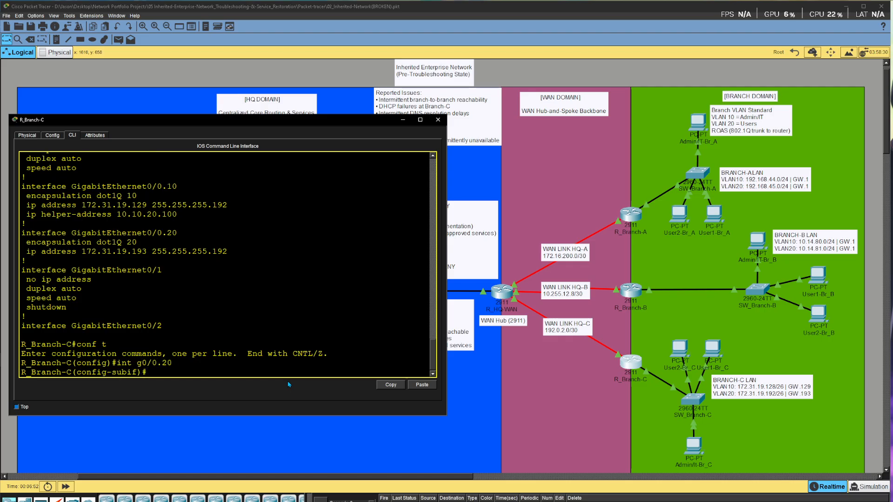
{"action": "type", "text": "ip help"}
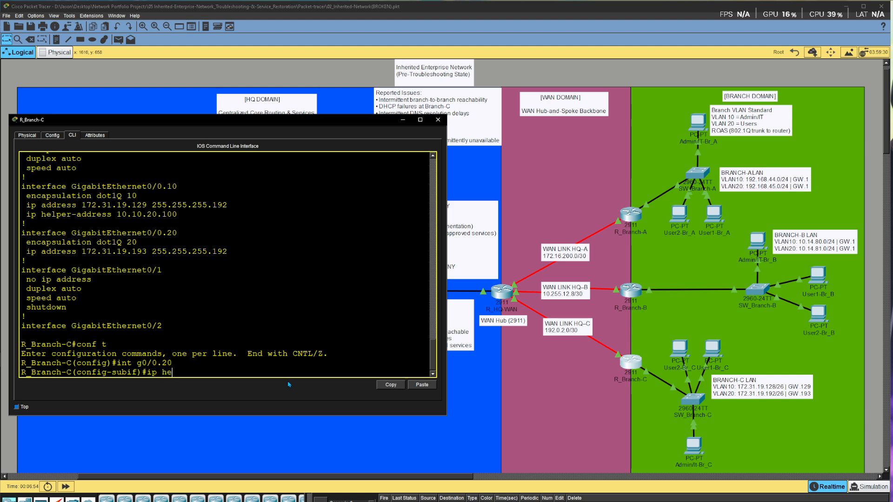
{"action": "key", "text": "Tab"}
{"action": "type", "text": "10"}
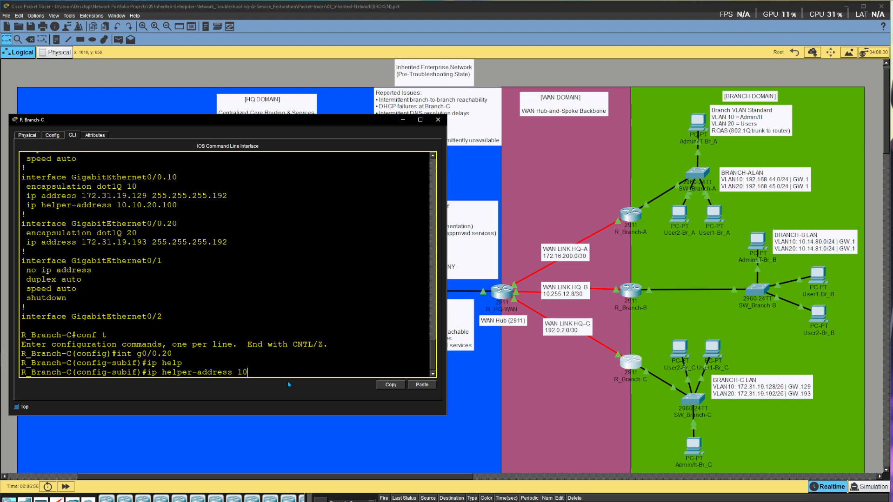
{"action": "type", "text": ".10"}
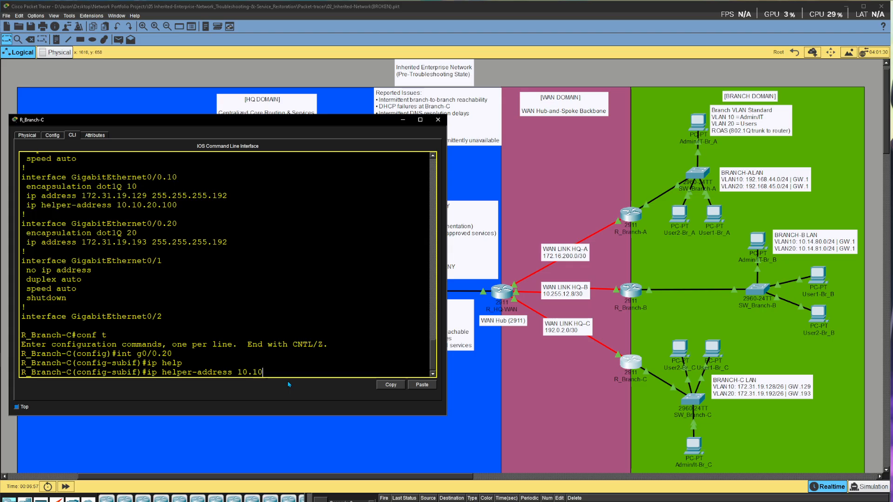
{"action": "type", "text": ".20.100"}
{"action": "key", "text": "Return"}
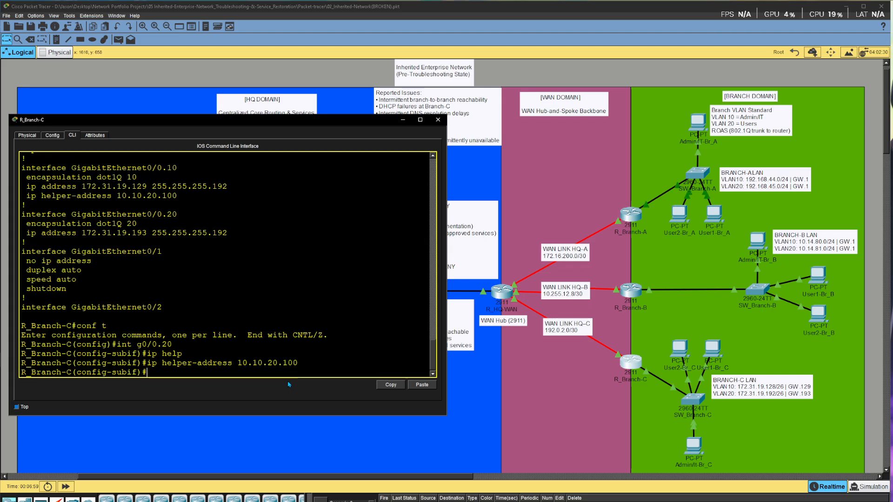
Check the VLAN 20 subinterface in R_Branch-C's running configuration and save the configuration to memory
{"action": "type", "text": "do sho run"}
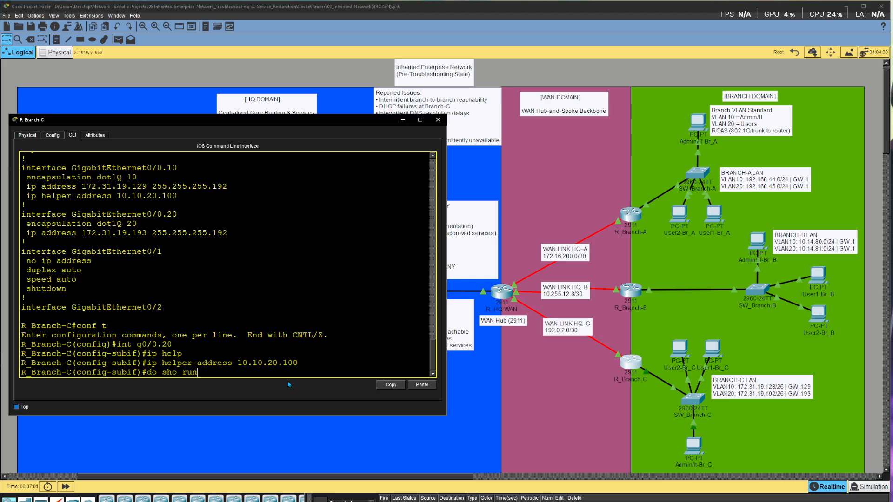
{"action": "key", "text": "Return"}
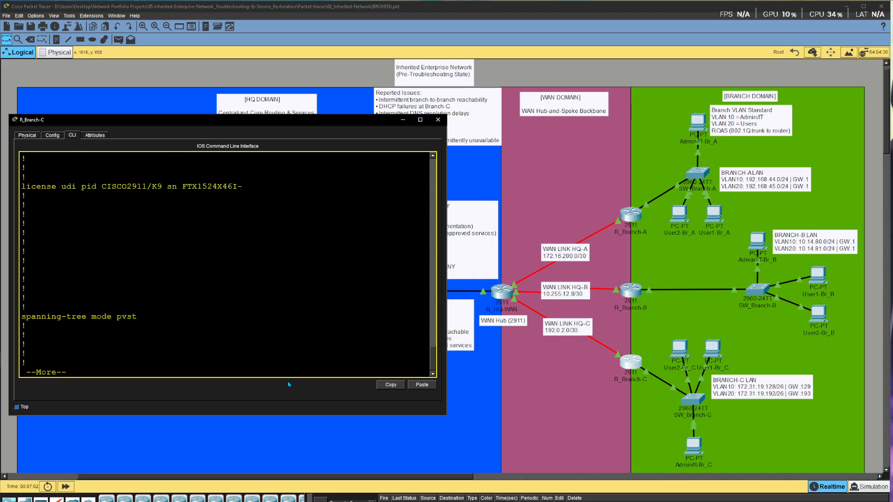
{"action": "key", "text": "space"}
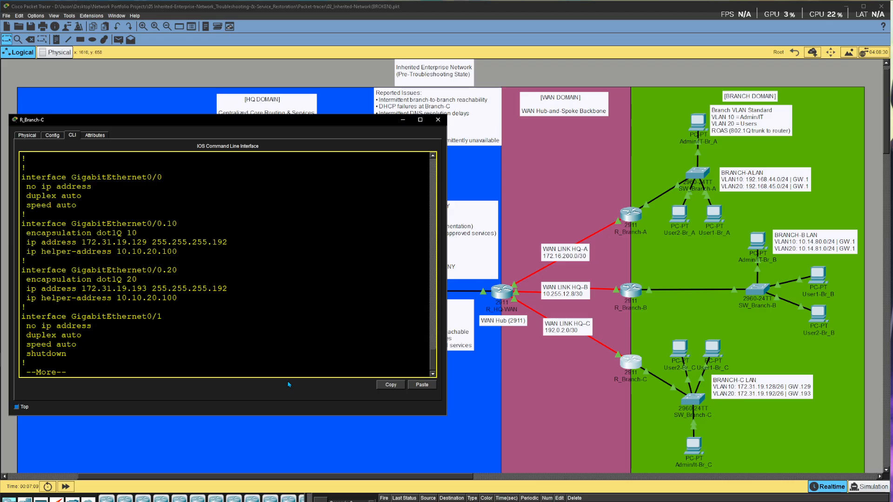
{"action": "type", "text": "qdo wr"}
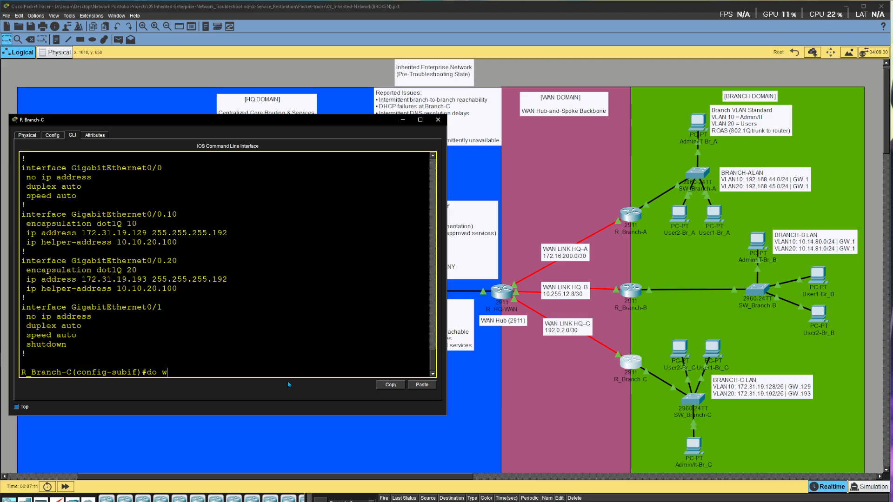
{"action": "key", "text": "Return"}
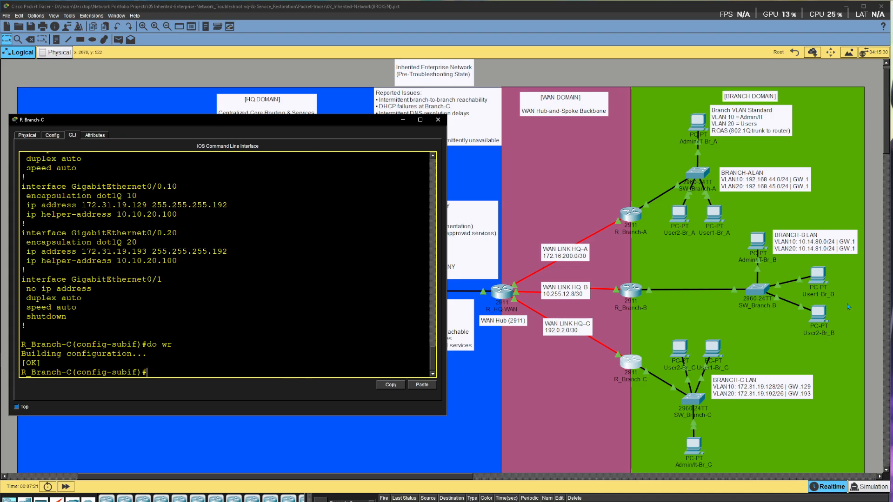
Renew the DHCP lease on User1-Br_C with ipconfig /renew
{"action": "left_click", "coordinate": [707, 356]}
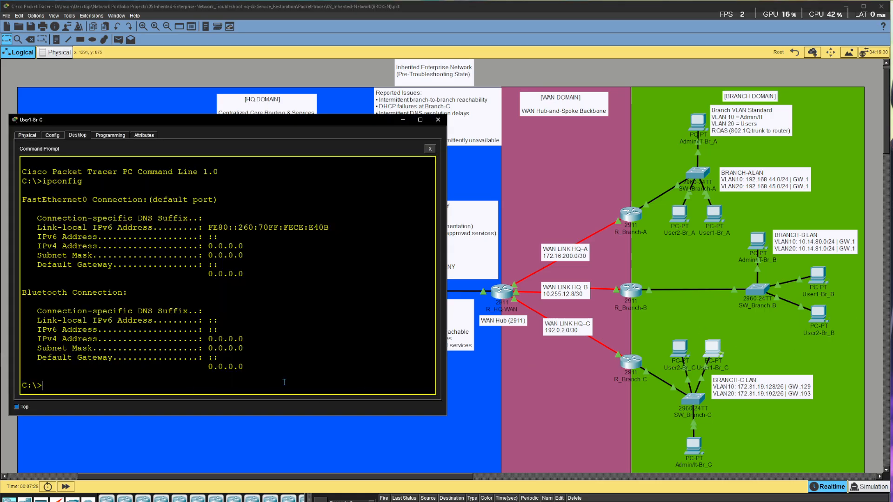
{"action": "type", "text": "ipconfig /renew"}
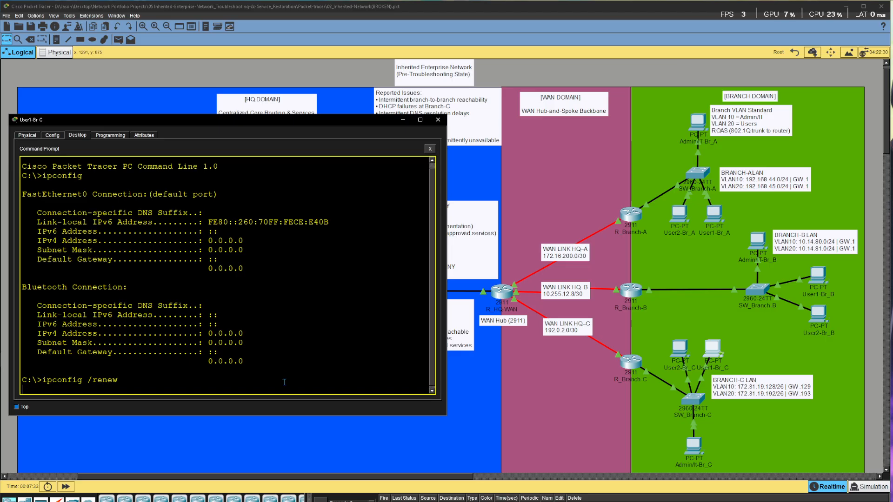
{"action": "key", "text": "Return"}
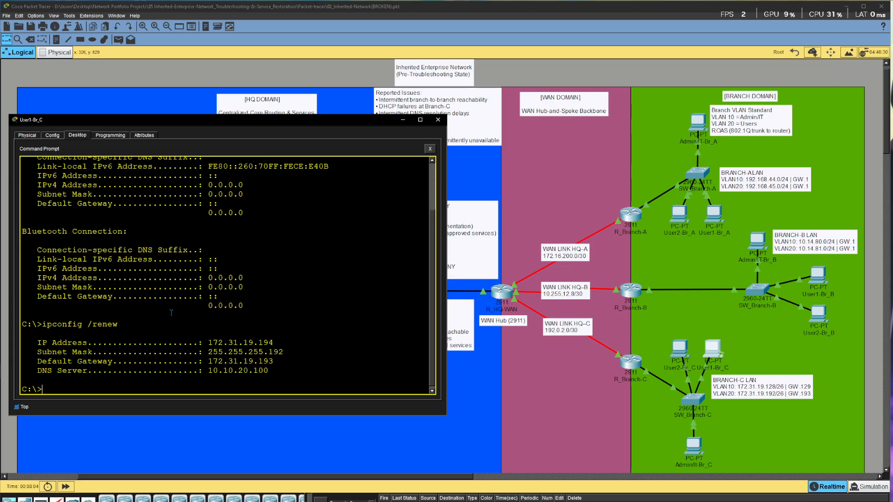
Inspect the DHCP pools and the DNS resource records configured on HQ-SRV1
{"action": "left_click", "coordinate": [206, 81]}
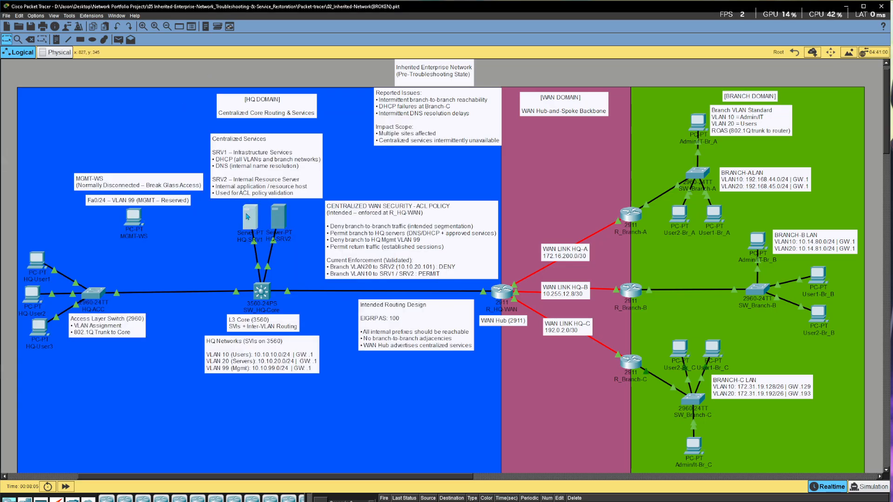
{"action": "left_click", "coordinate": [249, 215]}
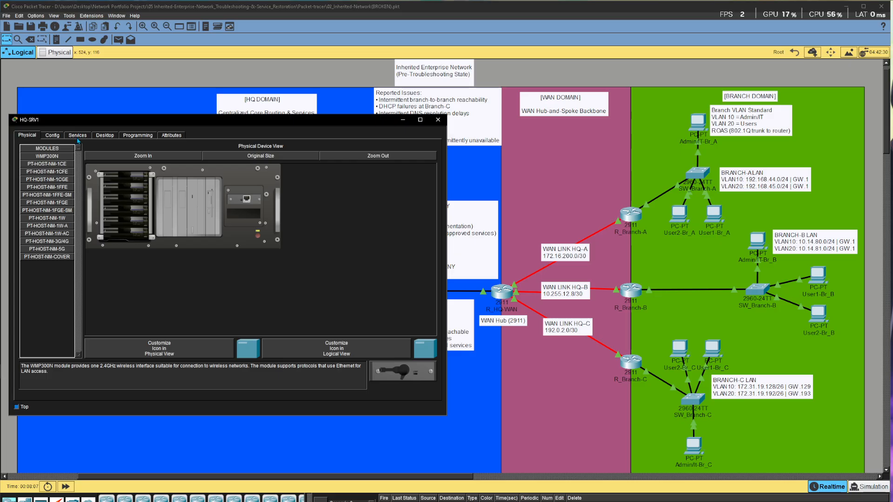
{"action": "left_click", "coordinate": [78, 135]}
{"action": "left_click", "coordinate": [52, 167]}
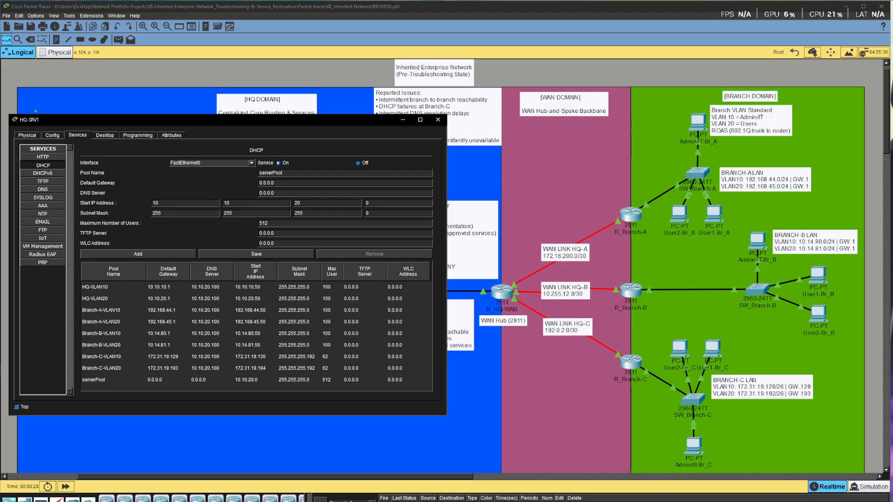
{"action": "left_click", "coordinate": [43, 189]}
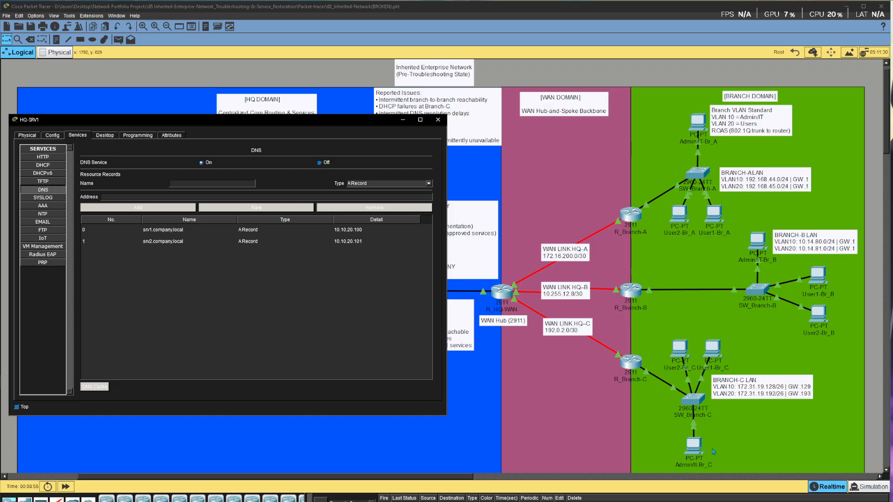
From User1-Br_C, ping the DNS server at 10.10.20.100 and then the host name srv1.company.local to test name resolution
{"action": "left_click", "coordinate": [710, 356]}
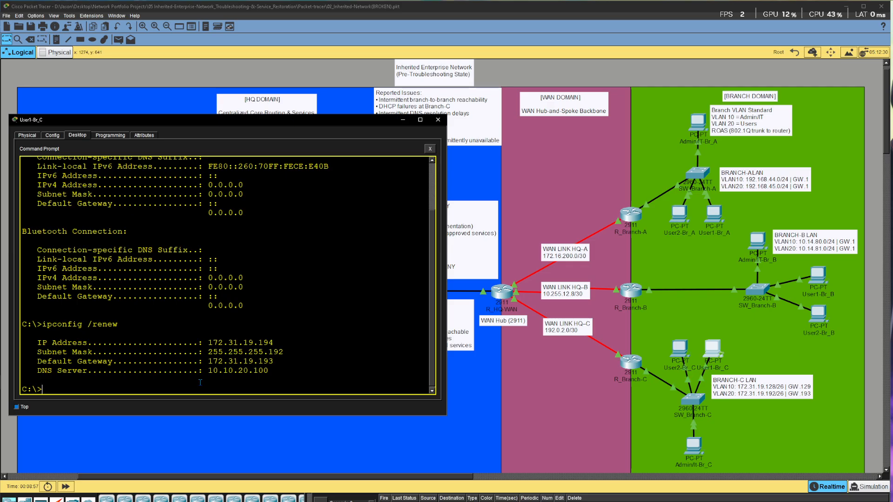
{"action": "type", "text": "ping 10.10.20.100"}
{"action": "key", "text": "Return"}
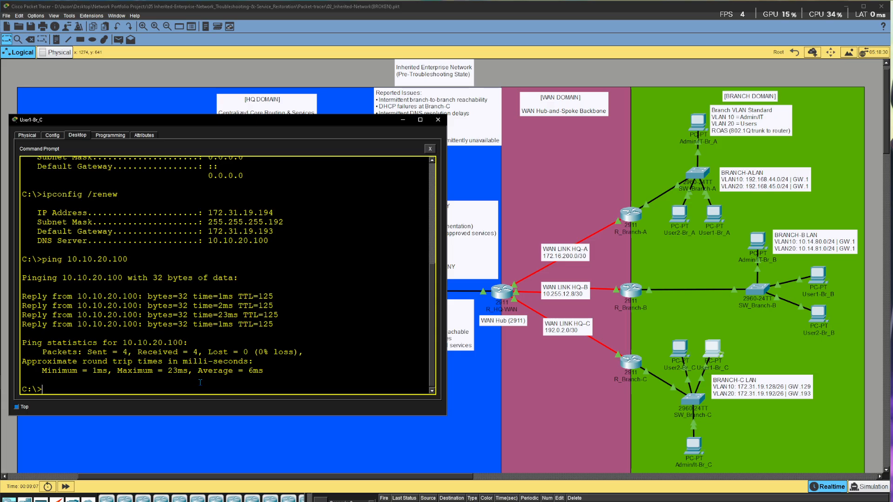
{"action": "type", "text": "ping srv1.company.lo"}
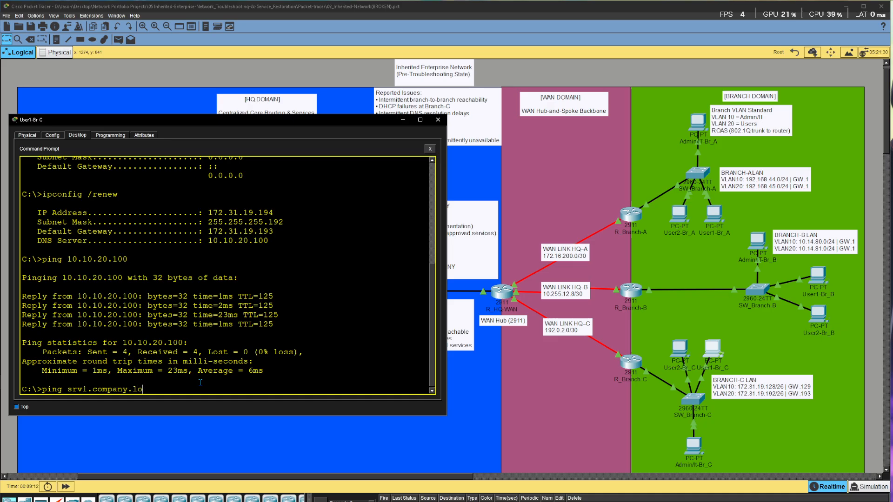
{"action": "type", "text": "cal"}
{"action": "key", "text": "Return"}
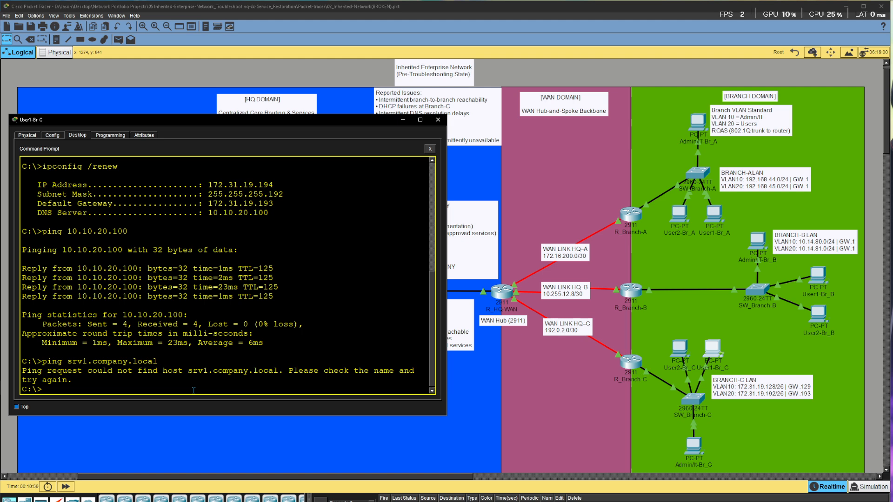
Display the access lists configured on R_HQ-WAN
{"action": "left_click", "coordinate": [510, 294]}
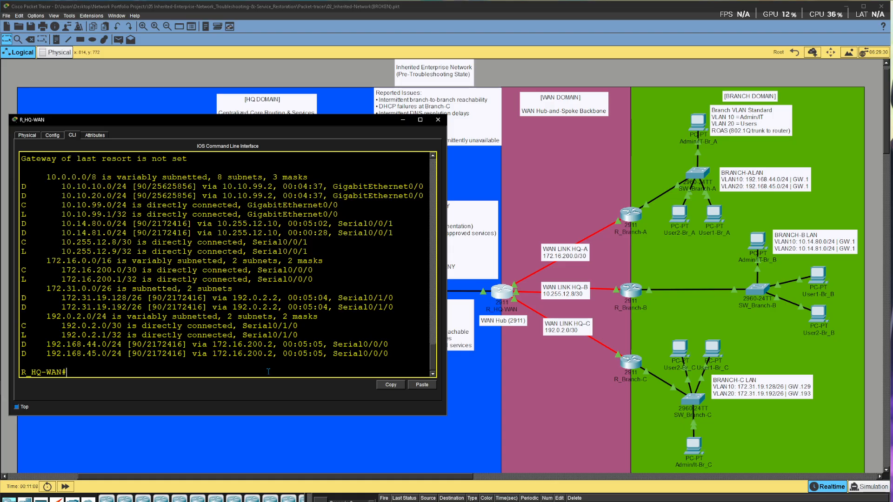
{"action": "type", "text": "ho acc"}
{"action": "key", "text": "Return"}
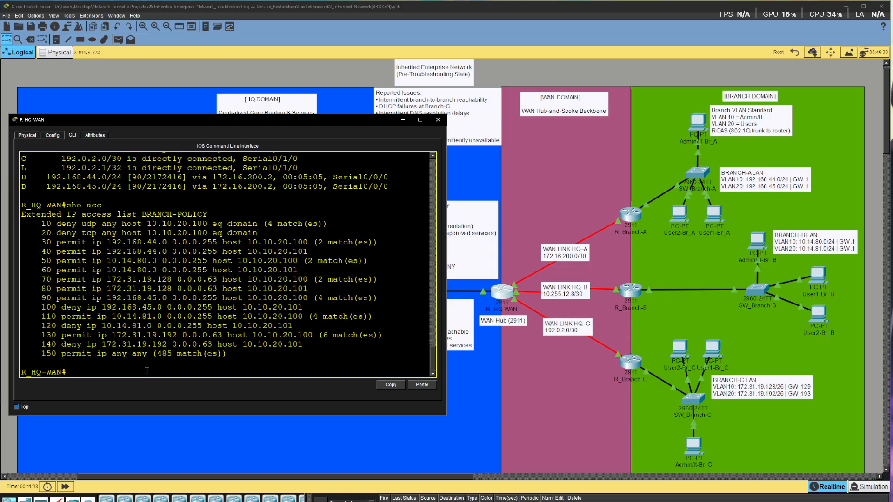
Remove entries 10 and 20, which deny DNS traffic to host 10.10.20.100, from R_HQ-WAN's extended access list BRANCH-POLICY
{"action": "type", "text": "conf t"}
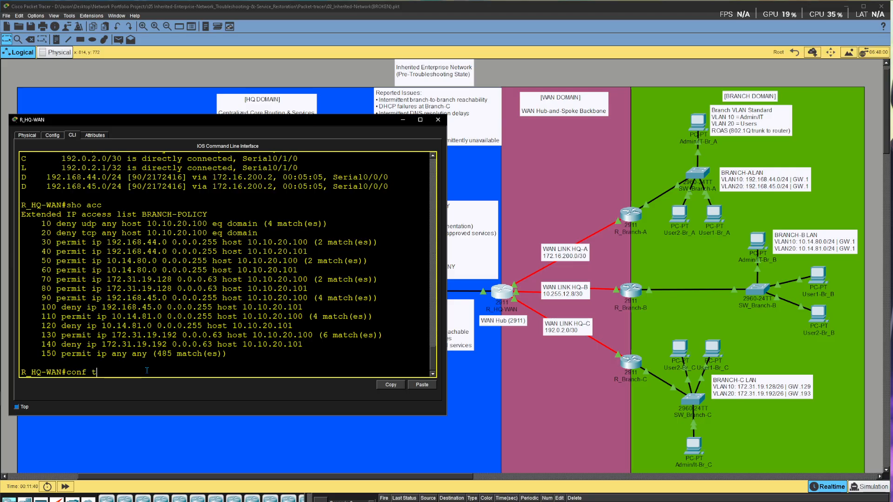
{"action": "key", "text": "Return"}
{"action": "type", "text": "ip"}
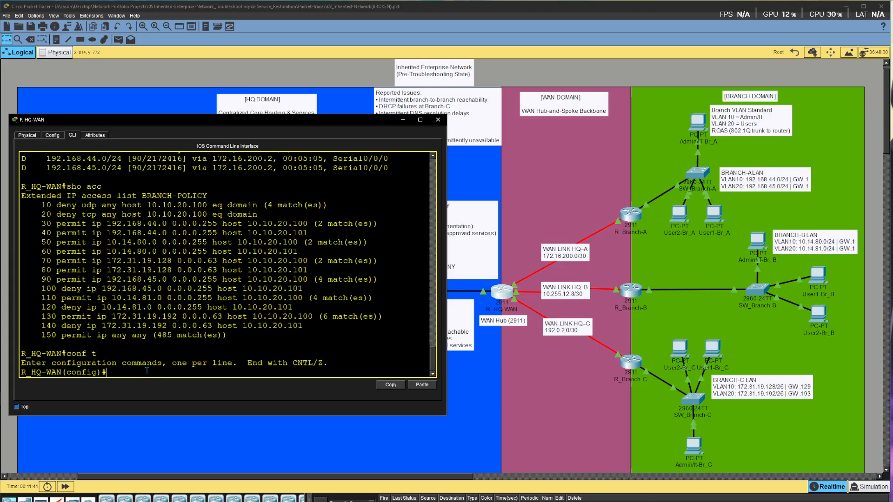
{"action": "type", "text": " acc"}
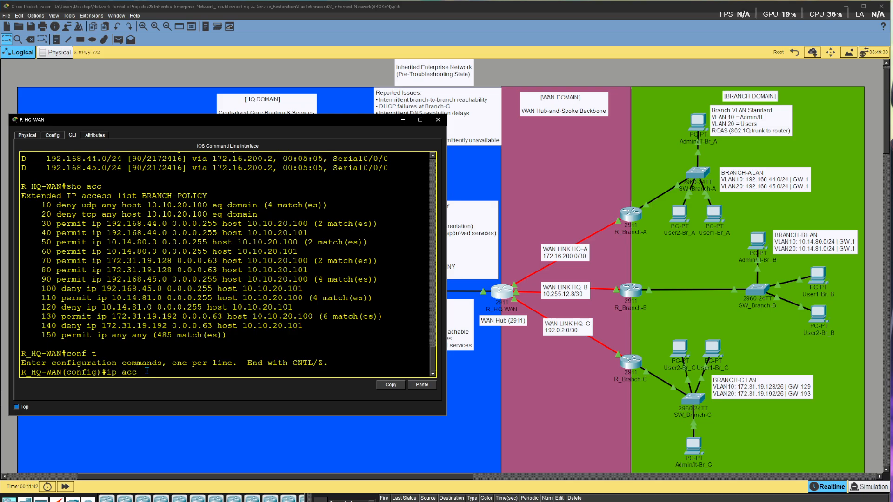
{"action": "key", "text": "Tab"}
{"action": "type", "text": "ext"}
{"action": "key", "text": "Tab"}
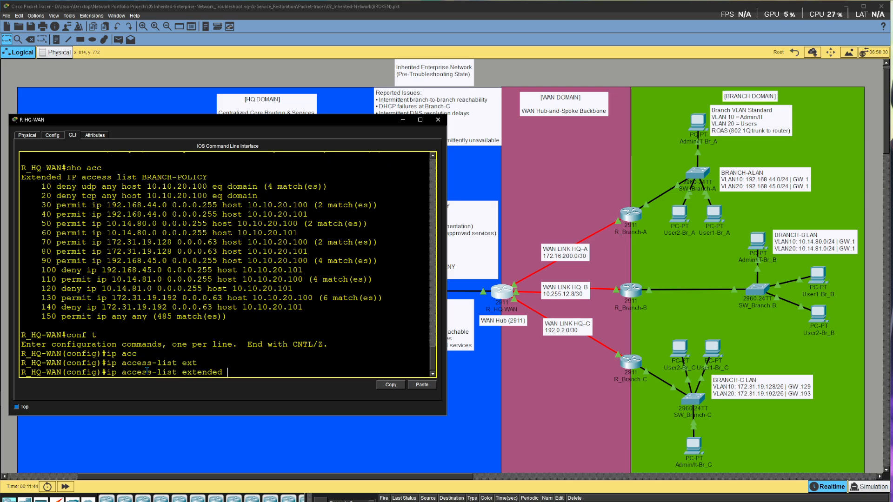
{"action": "type", "text": "BRANCH-POO"}
{"action": "key", "text": "BackSpace"}
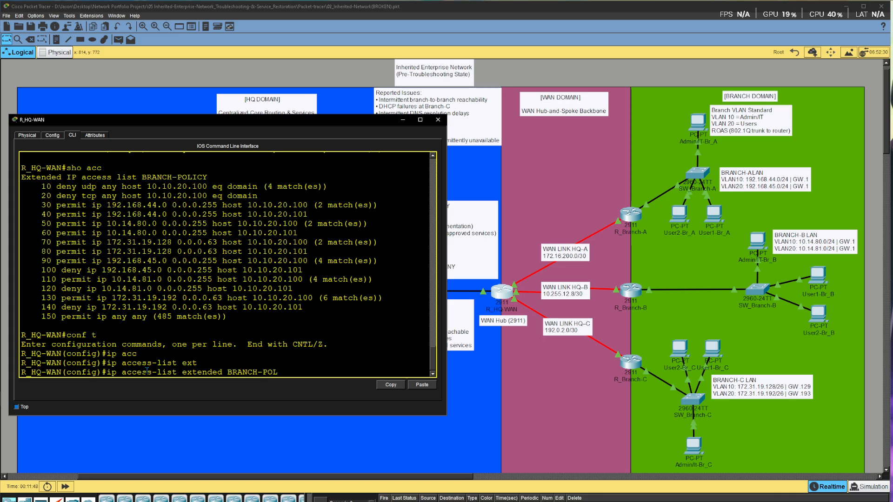
{"action": "type", "text": "LICY"}
{"action": "key", "text": "Return"}
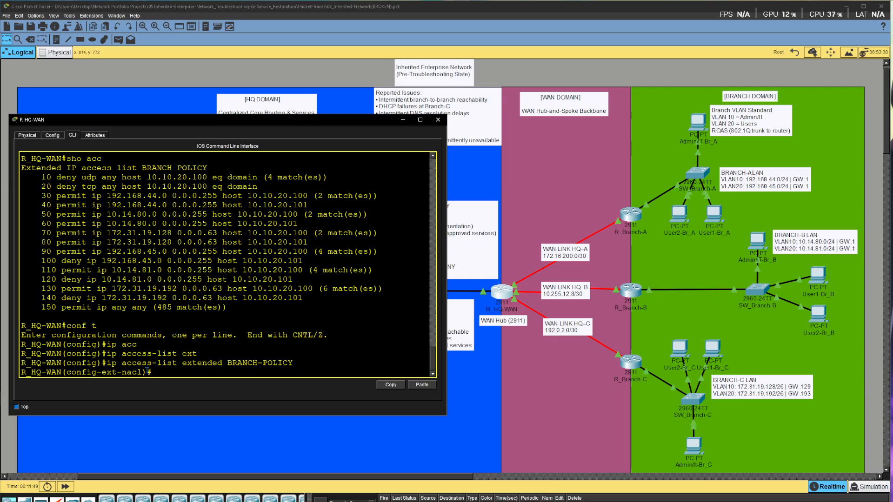
{"action": "type", "text": "no 10"}
{"action": "key", "text": "Return"}
{"action": "type", "text": "no 20"}
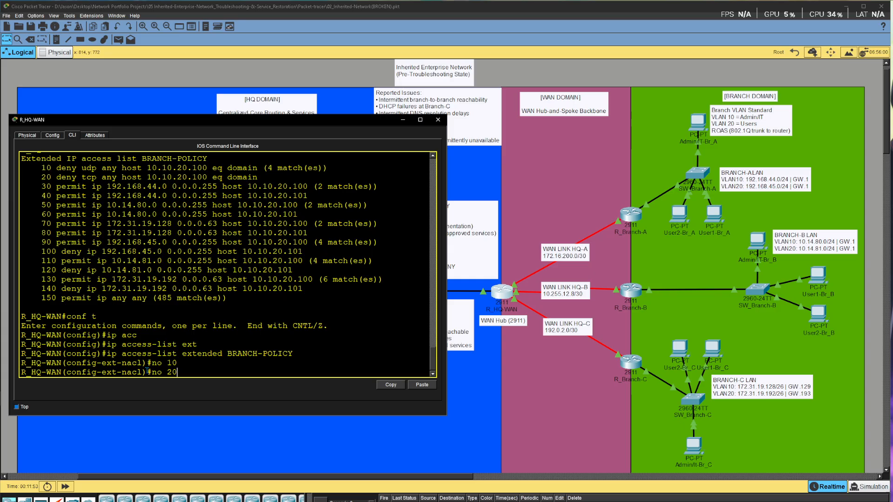
{"action": "key", "text": "Return"}
Review the edited BRANCH-POLICY access list and save R_HQ-WAN's configuration to memory
{"action": "type", "text": "do sho acc"}
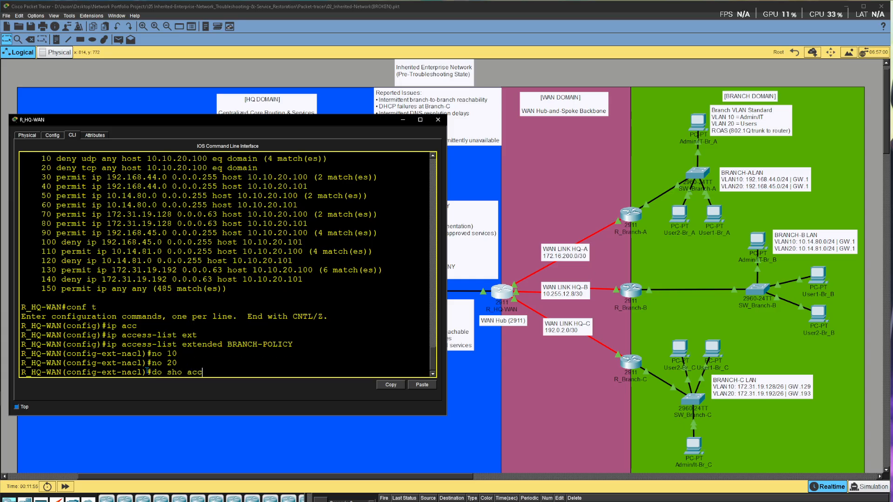
{"action": "key", "text": "Return"}
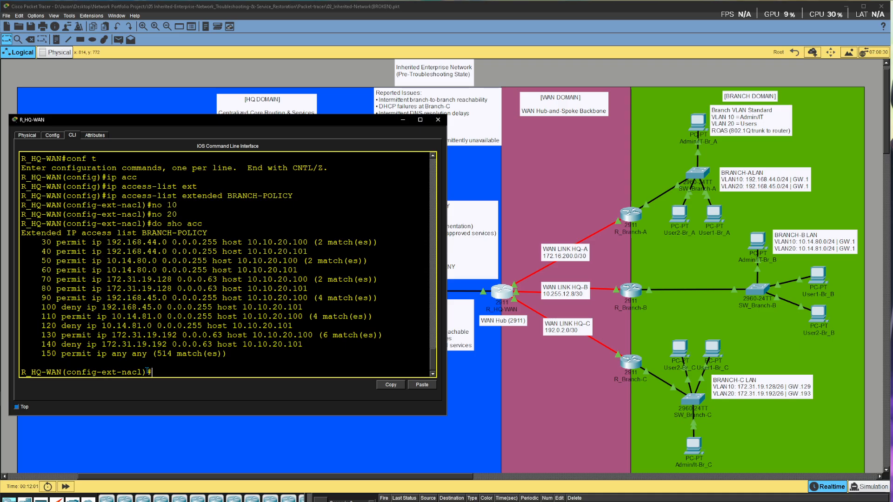
{"action": "type", "text": "do wr"}
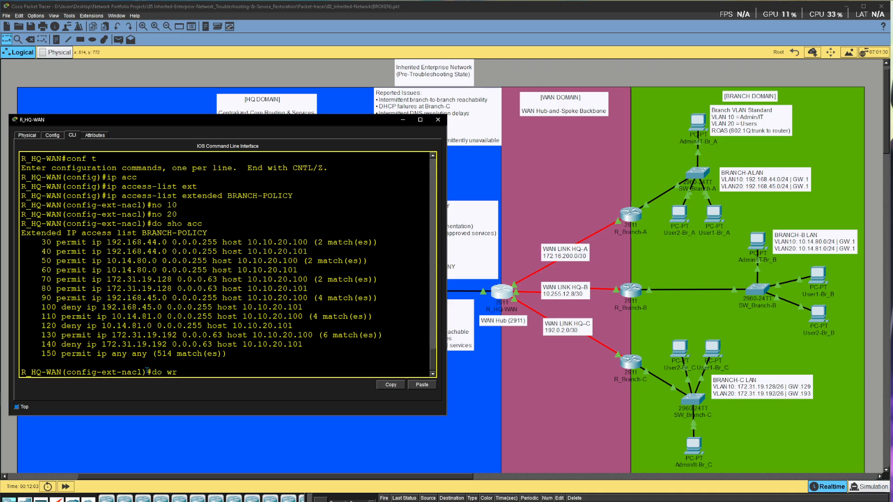
{"action": "key", "text": "Return"}
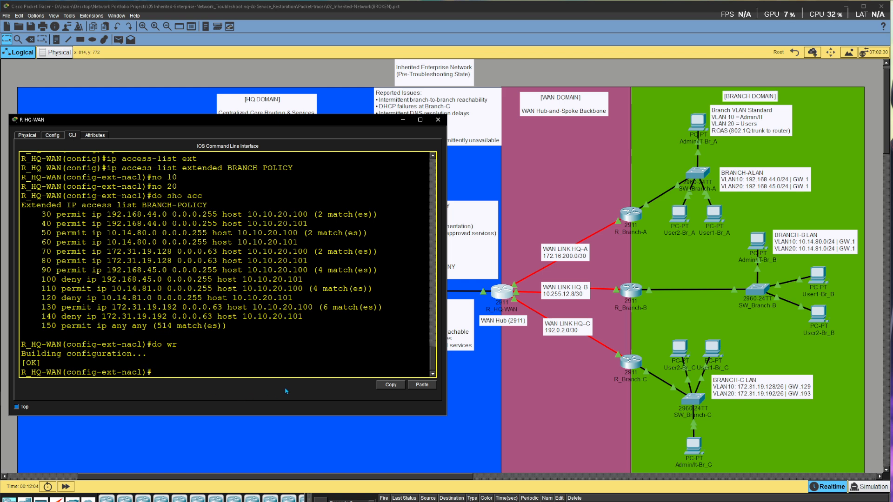
From User1-Br_C, ping srv1.company.local again to retest name resolution
{"action": "left_click", "coordinate": [715, 353]}
{"action": "key", "text": "Up"}
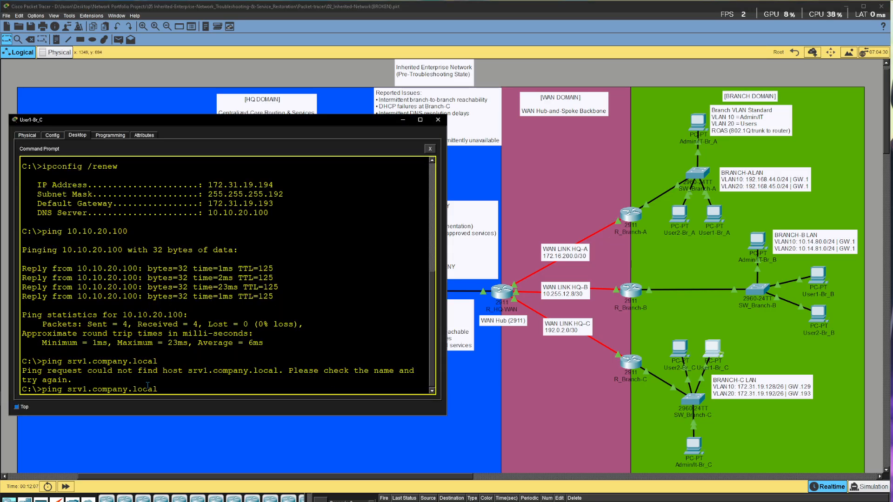
{"action": "key", "text": "Return"}
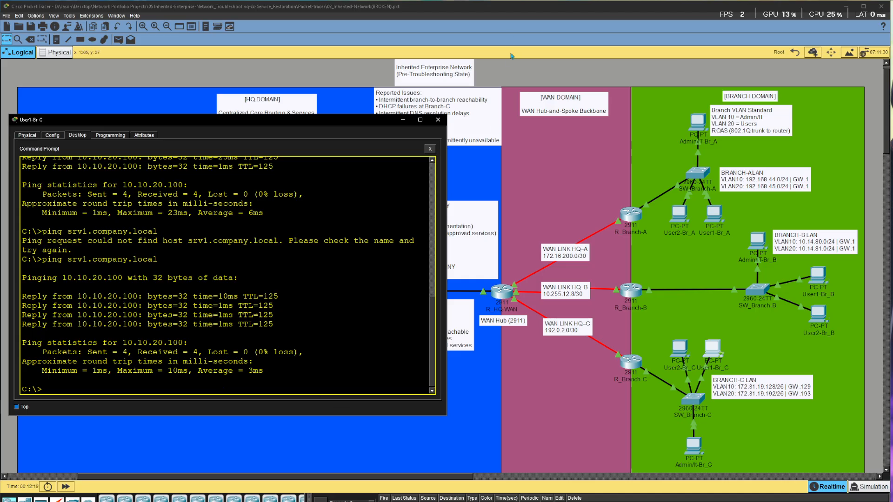
{"action": "left_click", "coordinate": [510, 69]}
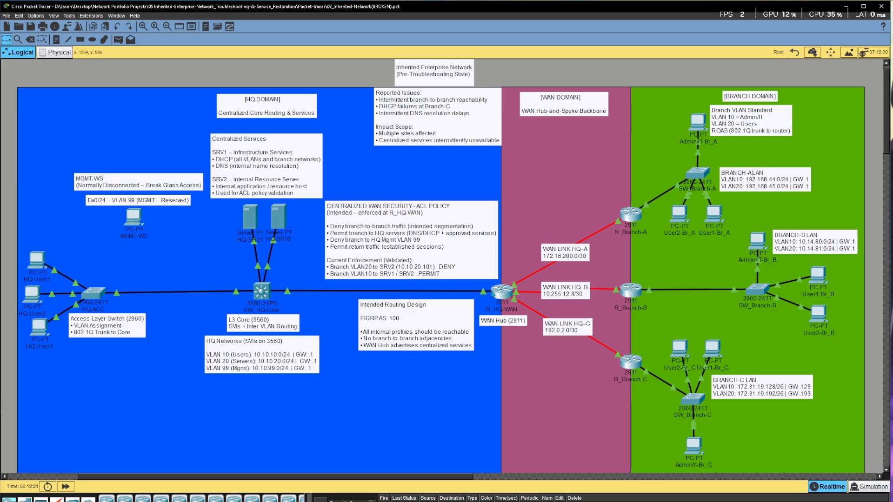
Exit configuration mode on R_HQ-WAN and display its full IP routing table
{"action": "left_click", "coordinate": [494, 294]}
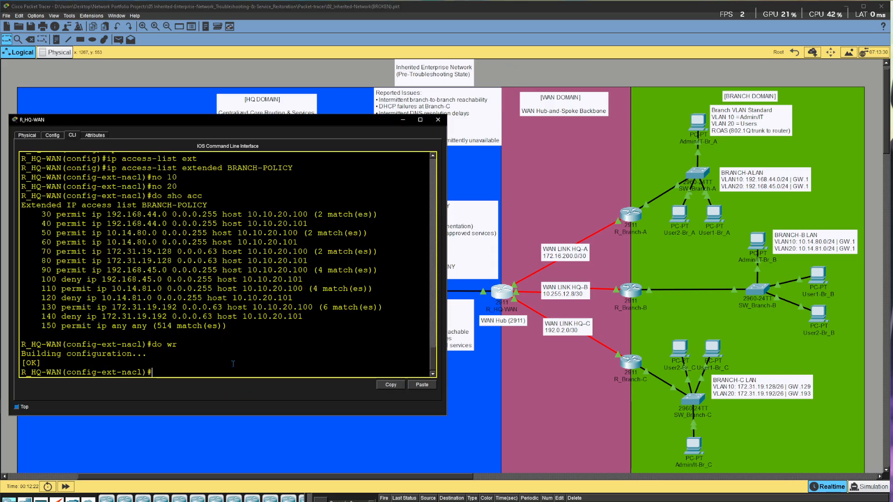
{"action": "type", "text": "exi"}
{"action": "key", "text": "Return"}
{"action": "type", "text": "exi"}
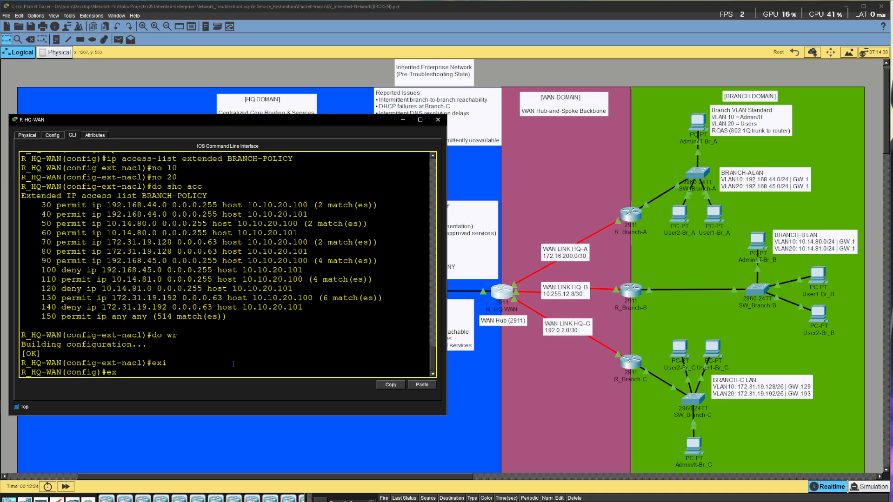
{"action": "key", "text": "Return"}
{"action": "key", "text": "Return"}
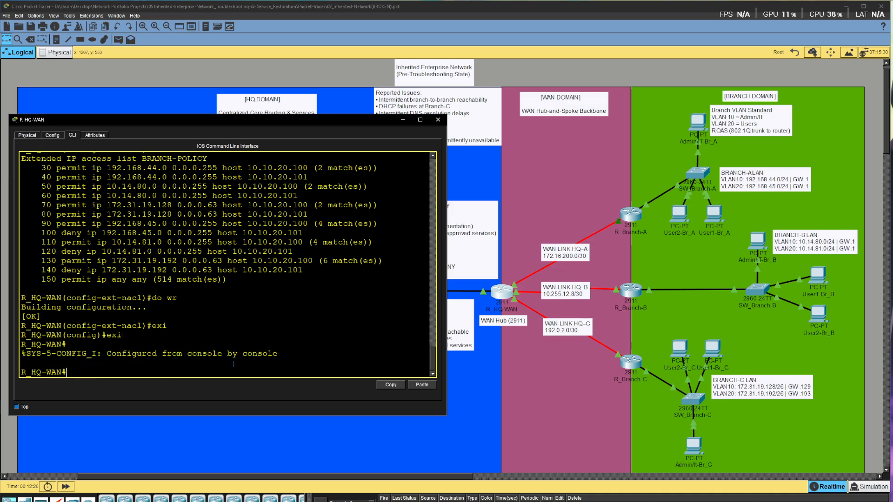
{"action": "type", "text": "sho ip rou"}
{"action": "key", "text": "Return"}
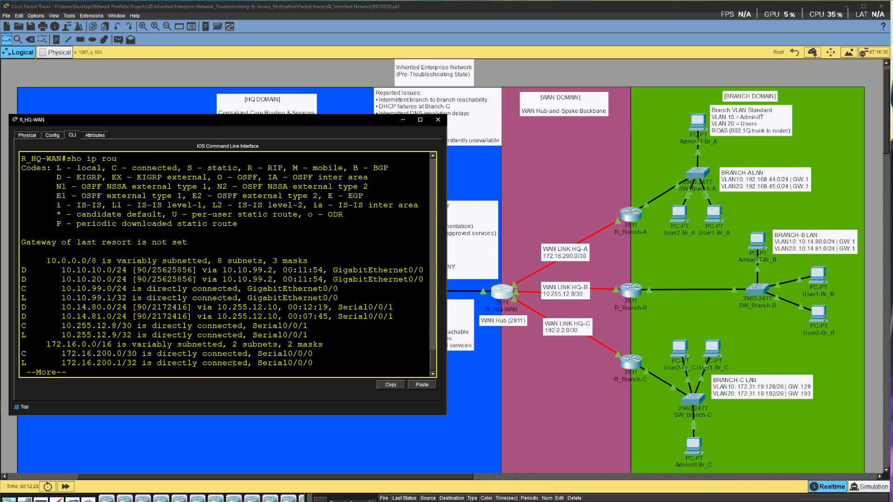
{"action": "key", "text": "space"}
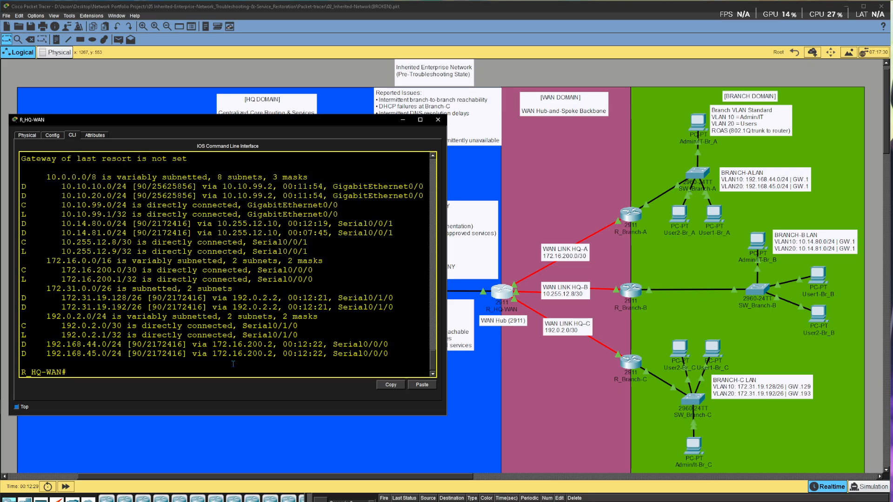
Check the EIGRP neighbors and the access list entries on R_HQ-WAN
{"action": "type", "text": "sho ip eigrp nei"}
{"action": "key", "text": "Return"}
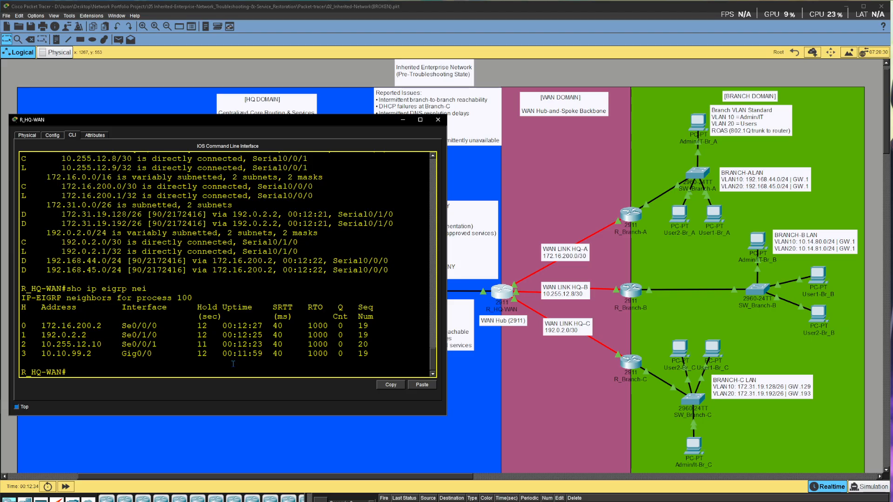
{"action": "type", "text": "sho acc"}
{"action": "key", "text": "Return"}
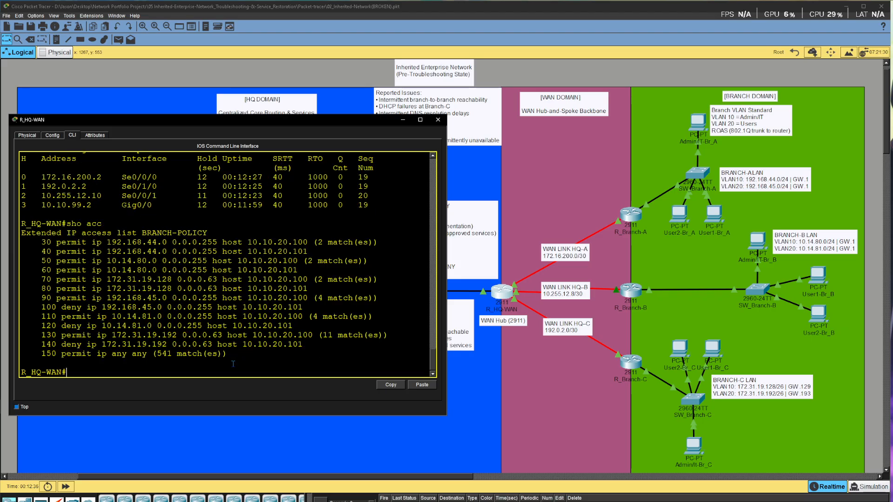